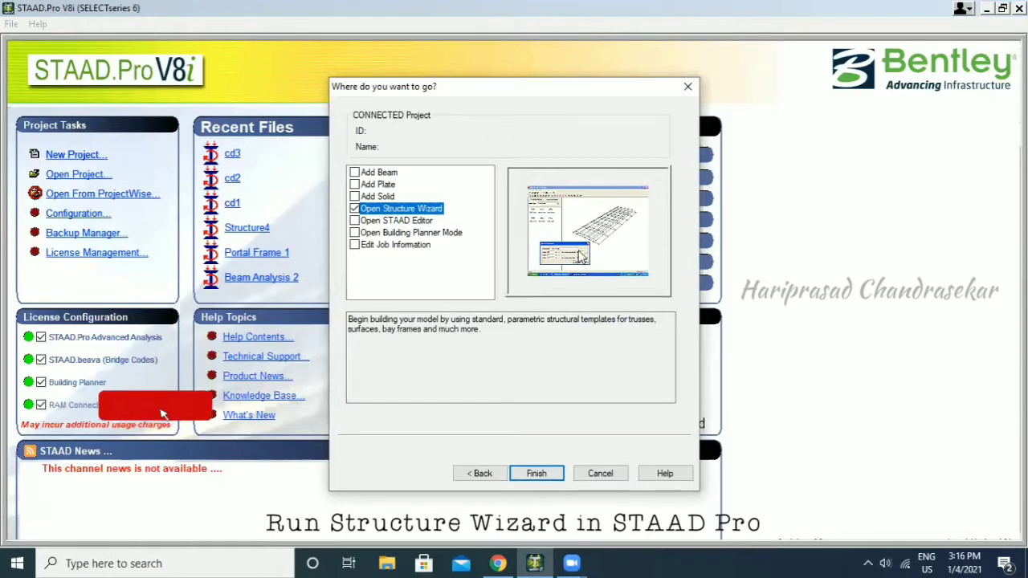
- Finish the new model setup with the Structure Wizard as starting point and list its Frame Models prototypes
click(536, 473)
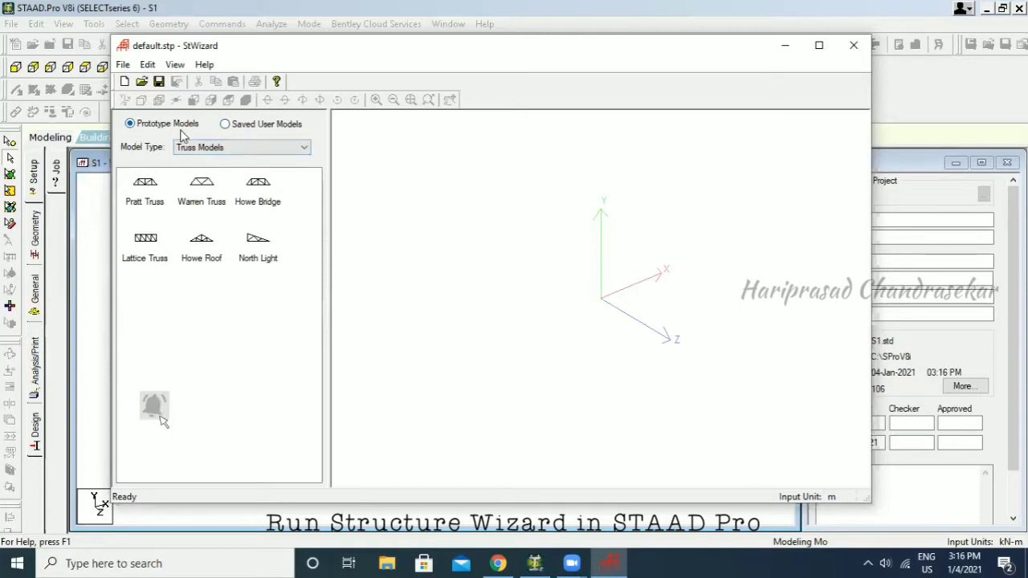
click(206, 154)
click(200, 167)
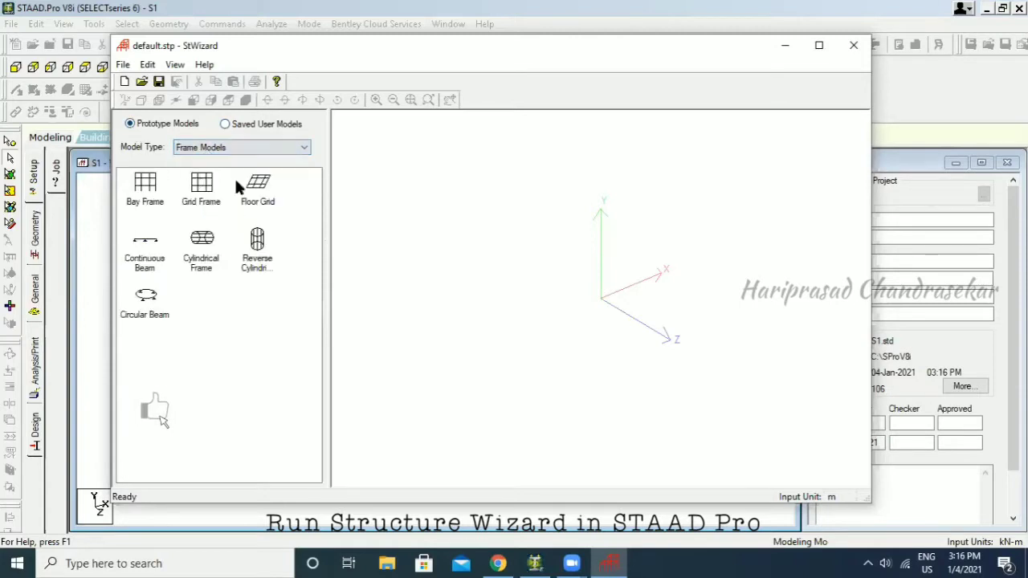
- Look through the Surface/Plate Models and Solid Models prototypes, returning to Frame Models
click(251, 152)
click(241, 181)
click(251, 148)
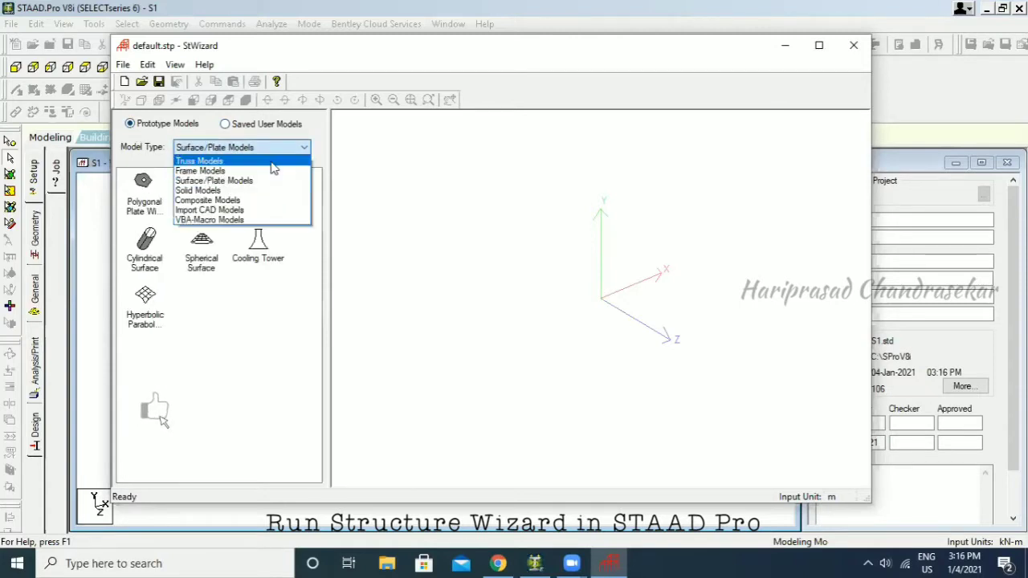
click(252, 191)
click(270, 147)
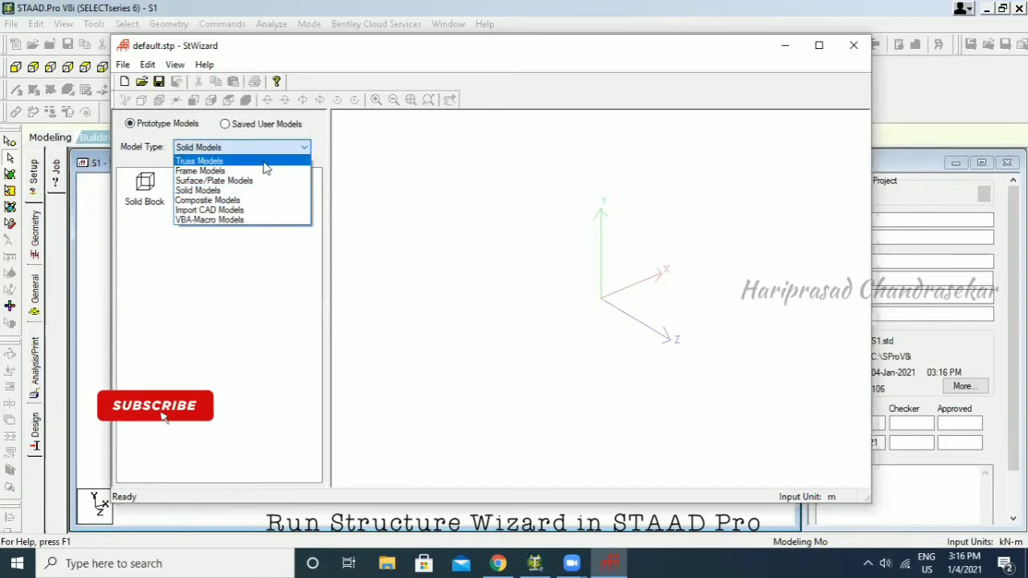
click(200, 171)
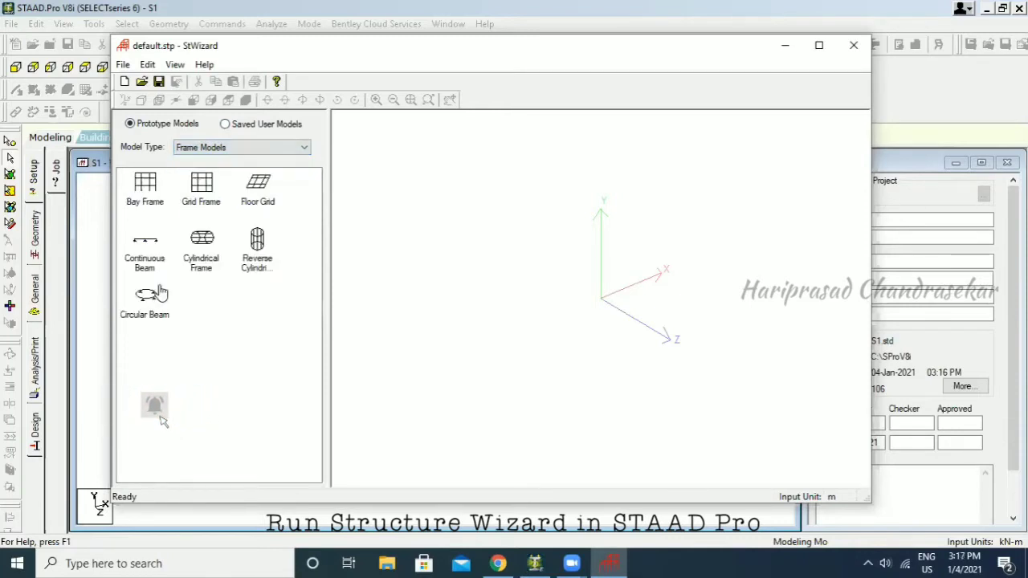
- Generate a Bay Frame prototype with its default dimensions and bay counts
click(161, 196)
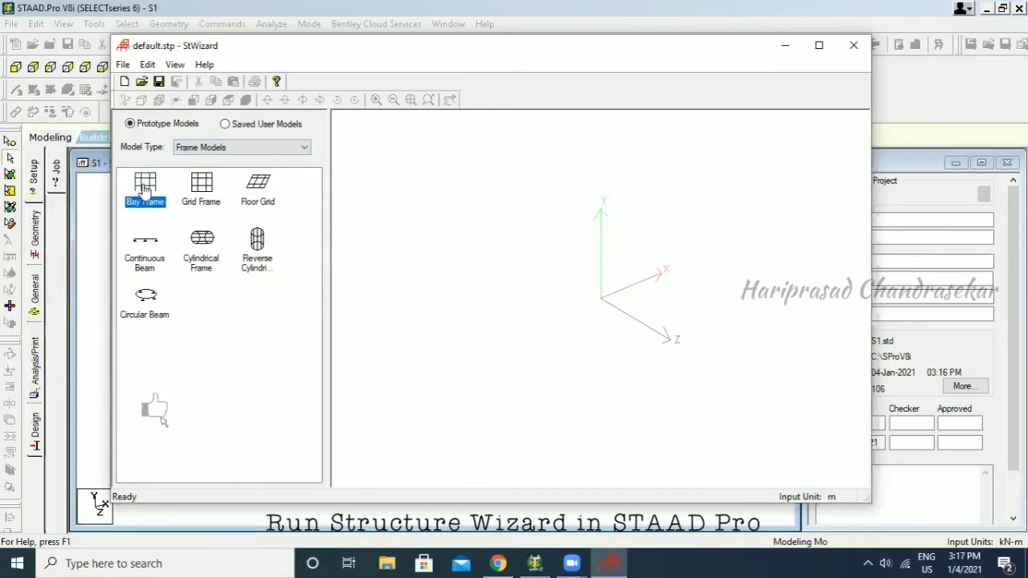
double_click(151, 191)
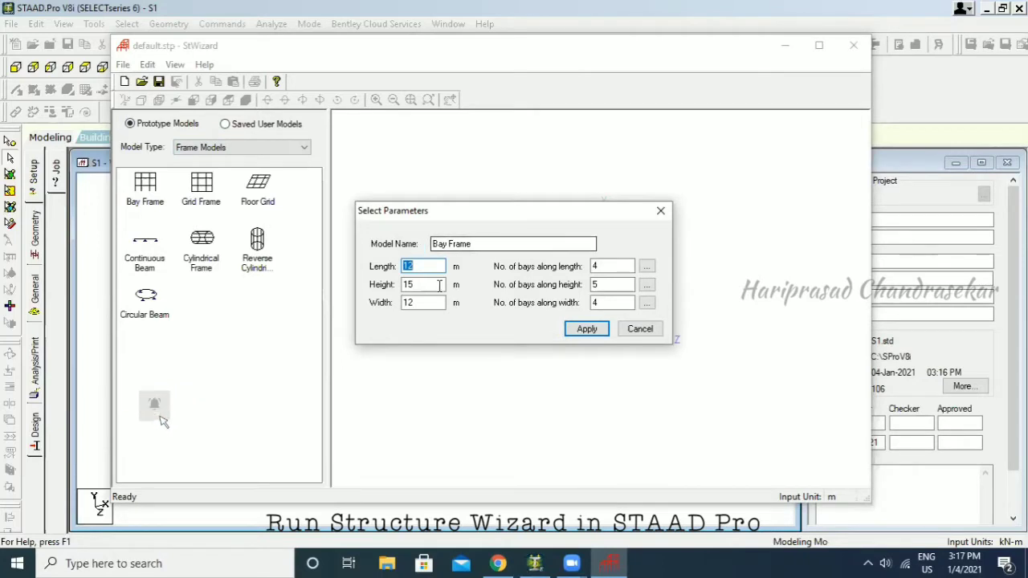
click(587, 329)
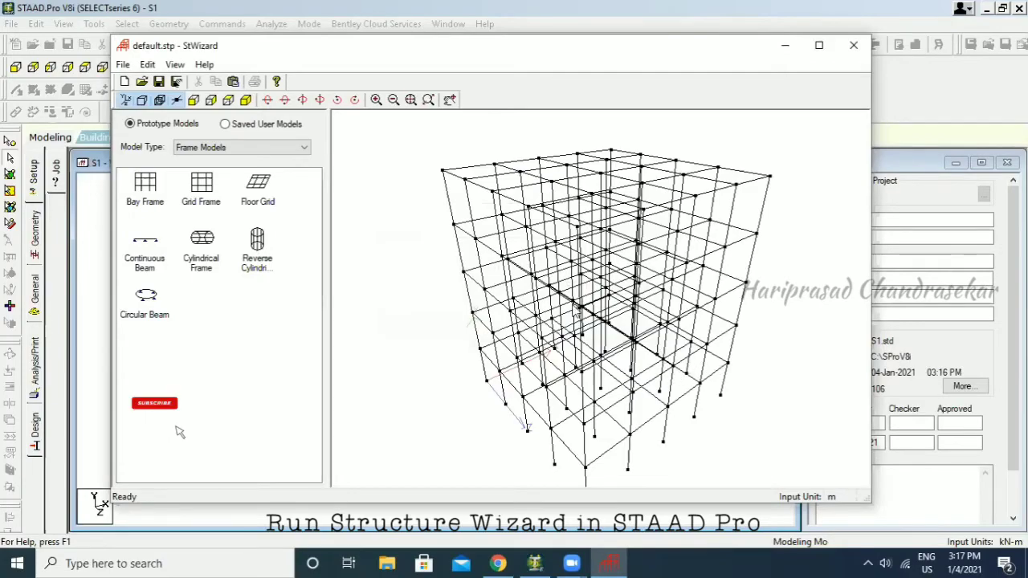
mouse_move(576, 312)
mouse_down()
mouse_move(534, 186)
mouse_move(509, 298)
mouse_move(584, 319)
mouse_up()
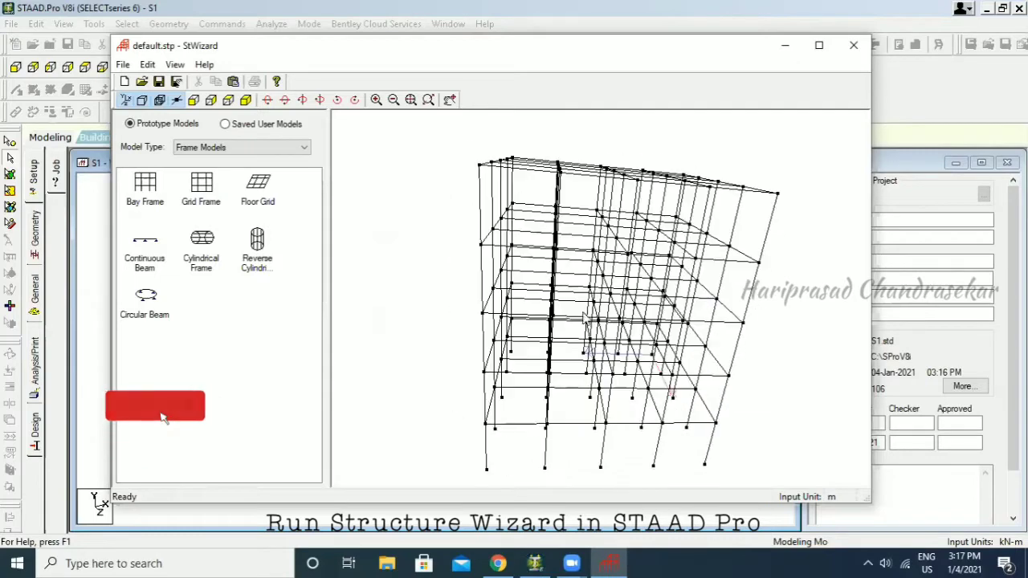
- Regenerate the Bay Frame 10 m long, 12 m high and 5 m wide, with 3, 4 and 1 bays along length, height and width
drag(149, 189, 447, 240)
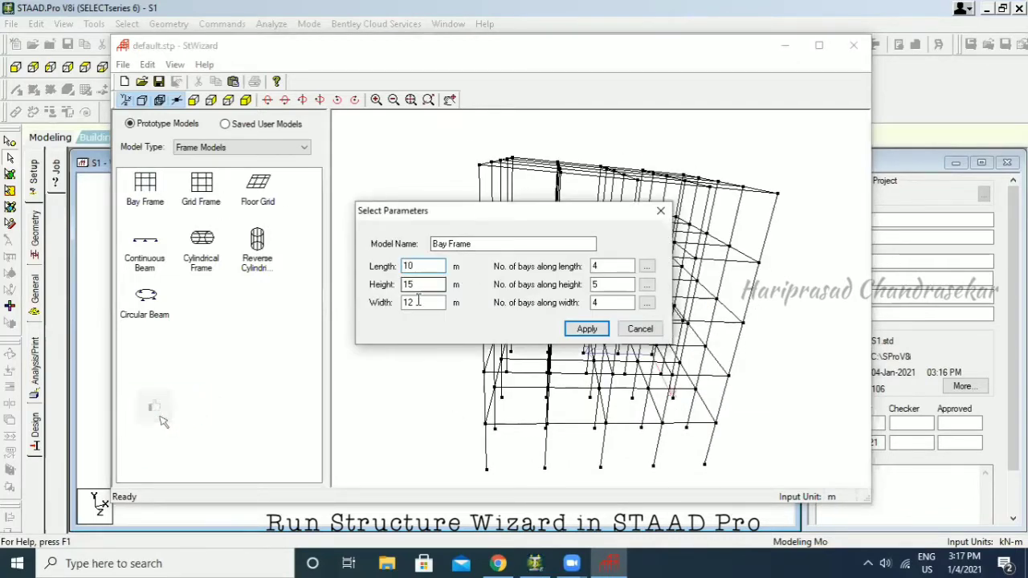
drag(418, 300, 377, 273)
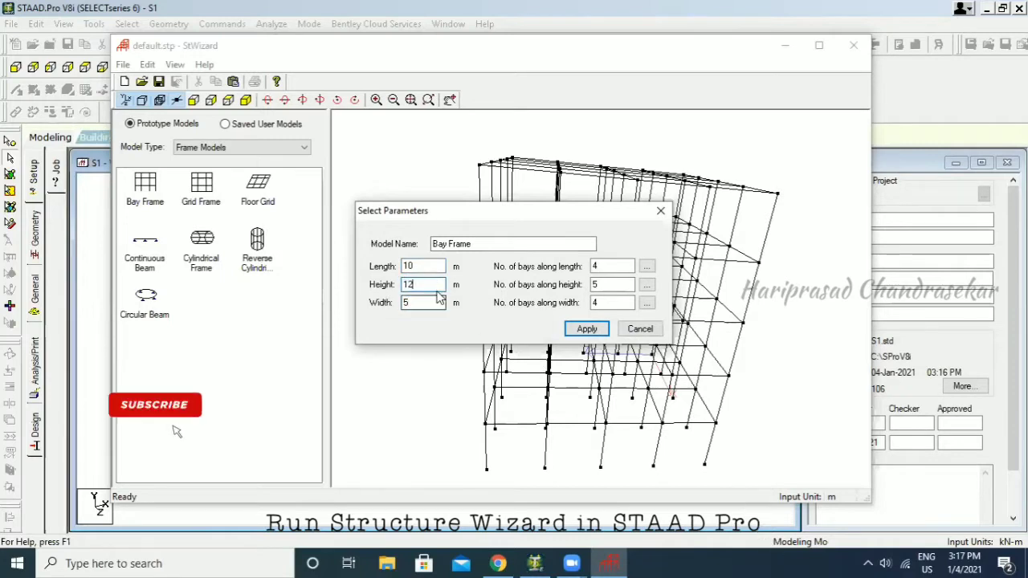
drag(629, 284, 542, 293)
text(4)
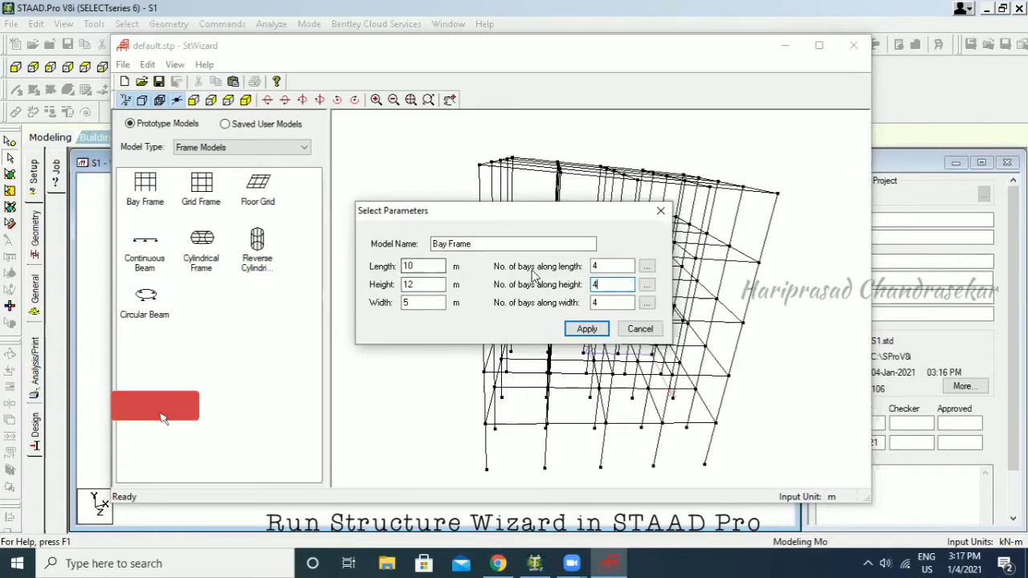
drag(629, 266, 558, 271)
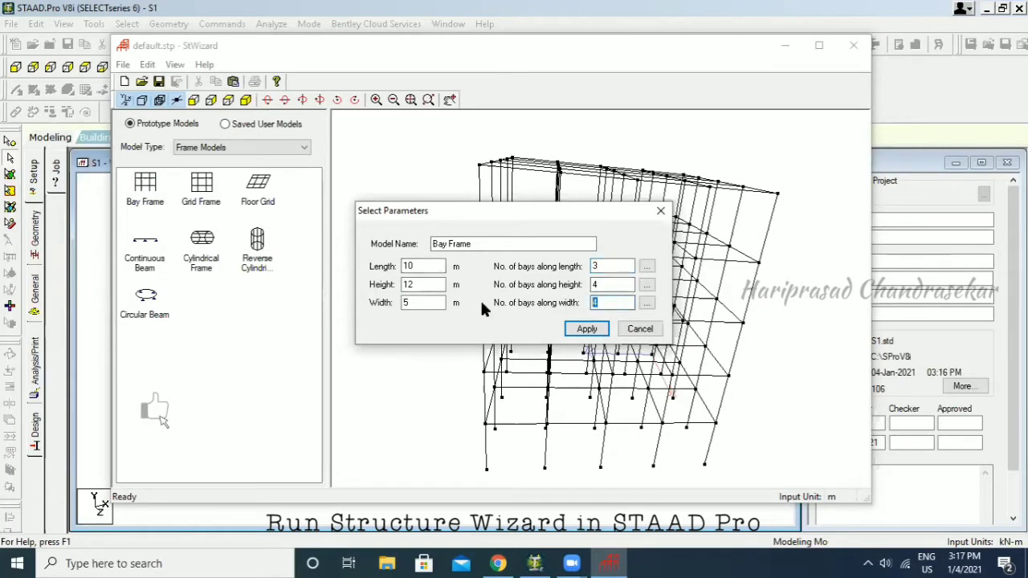
click(585, 330)
drag(521, 213, 544, 306)
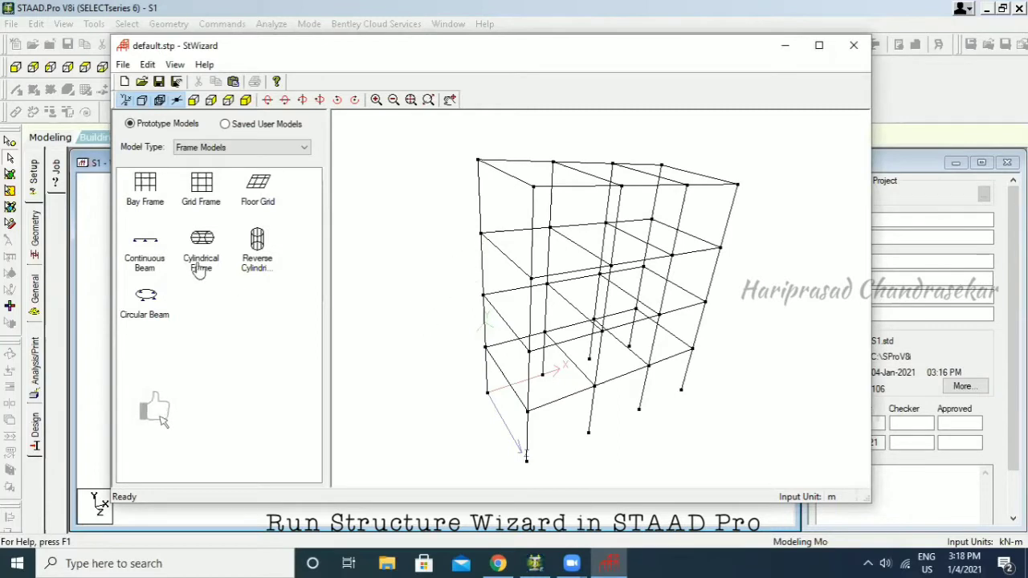
- Set the Bay Frame's height to 9 m with 3 bays along the height and regenerate it
double_click(150, 197)
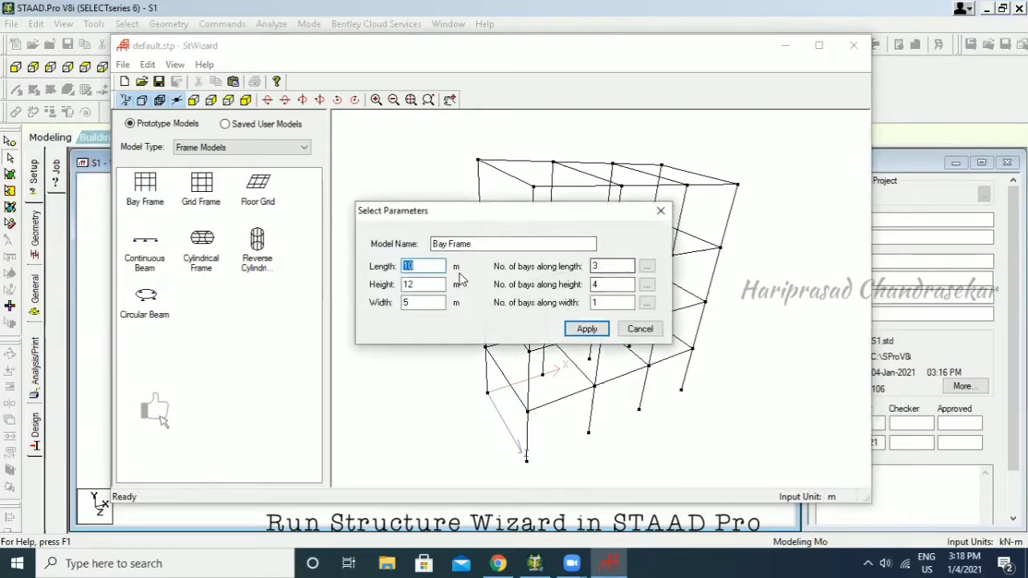
key(Tab)
text(9)
key(Tab)
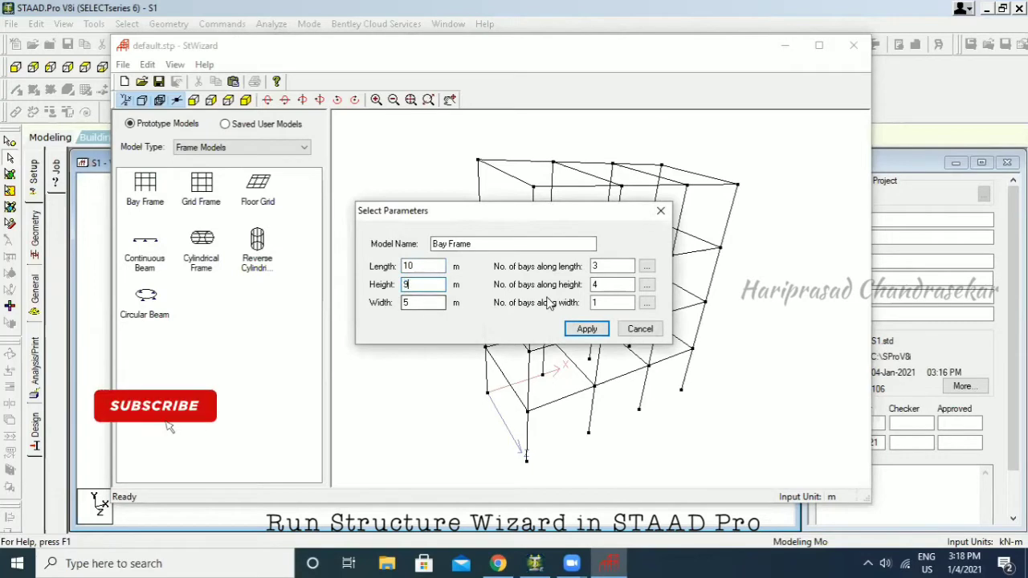
key(Tab)
key(Tab)
text(3)
click(601, 334)
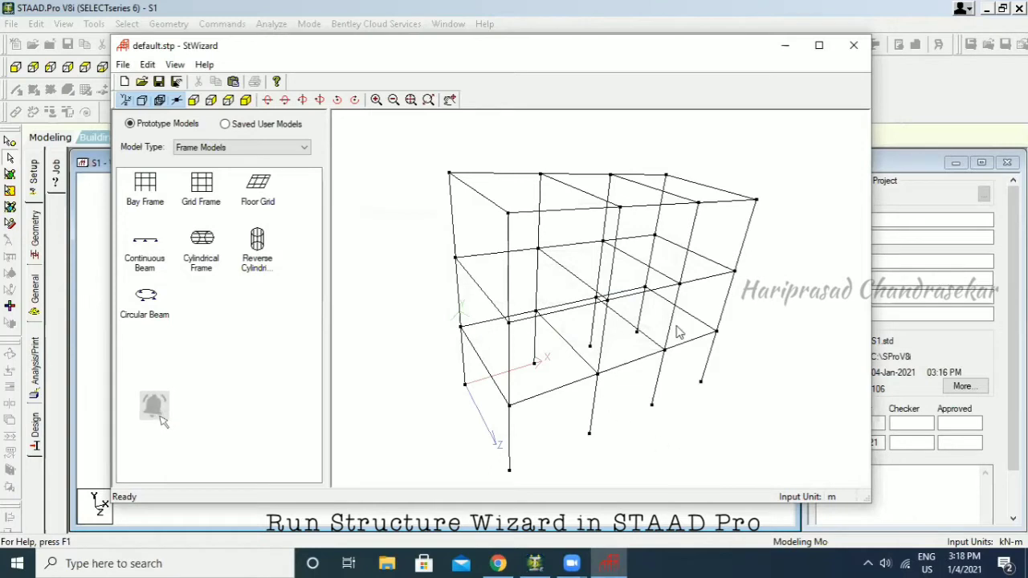
- Merge the bay frame with the STAAD.Pro model, pasting it at X, Y and Z offsets of 0 m
click(123, 64)
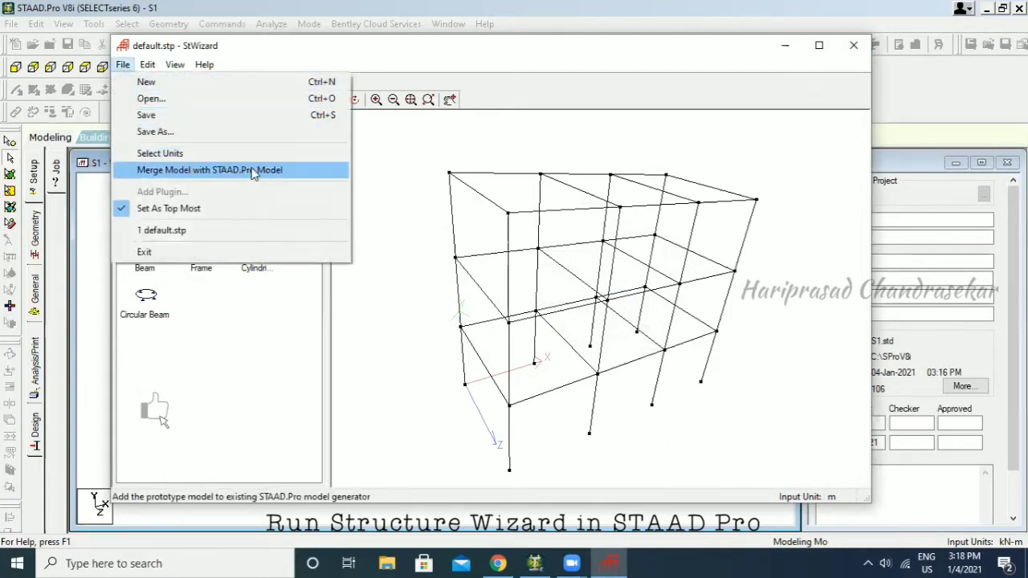
click(228, 170)
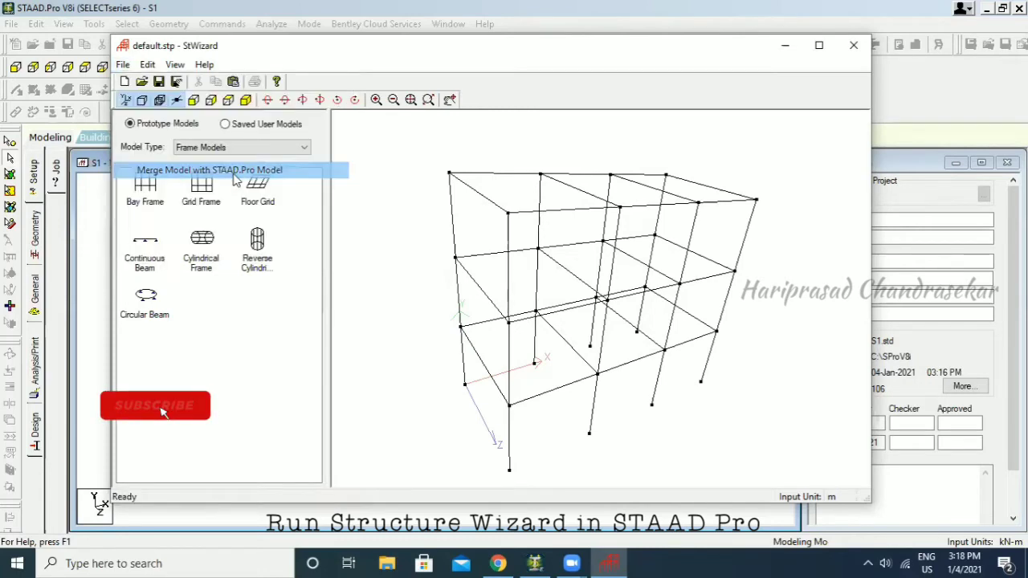
click(550, 313)
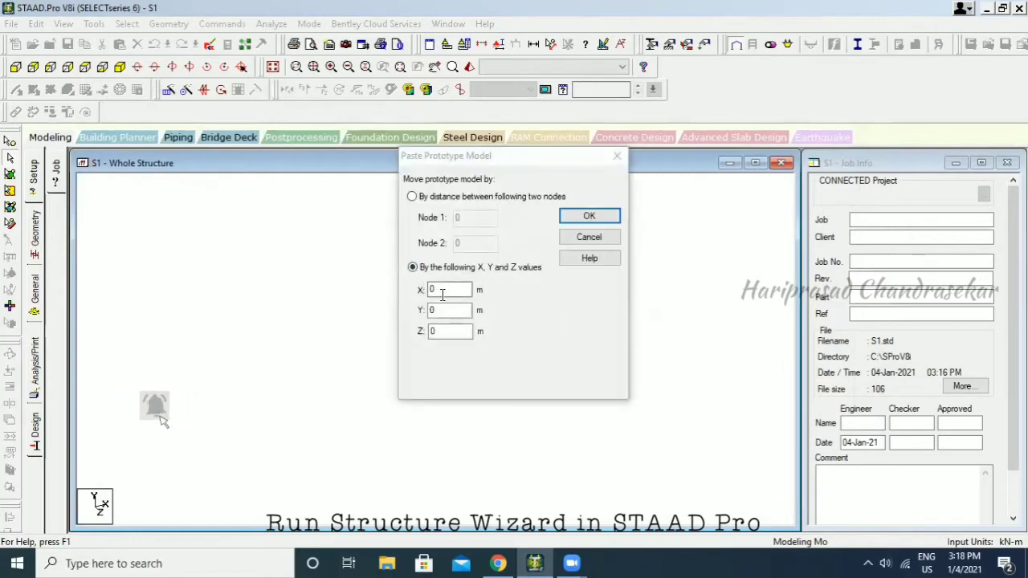
click(441, 329)
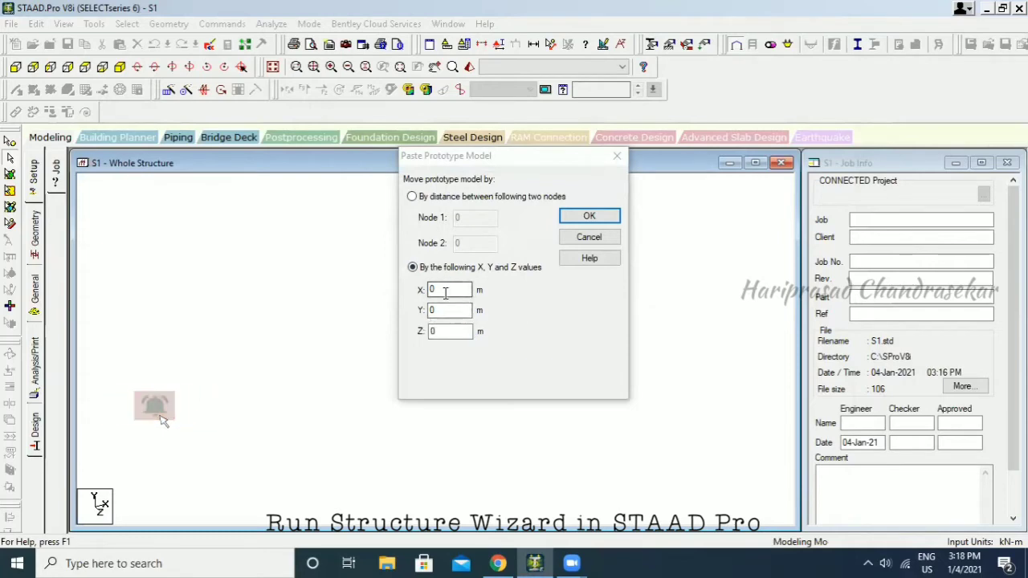
click(589, 216)
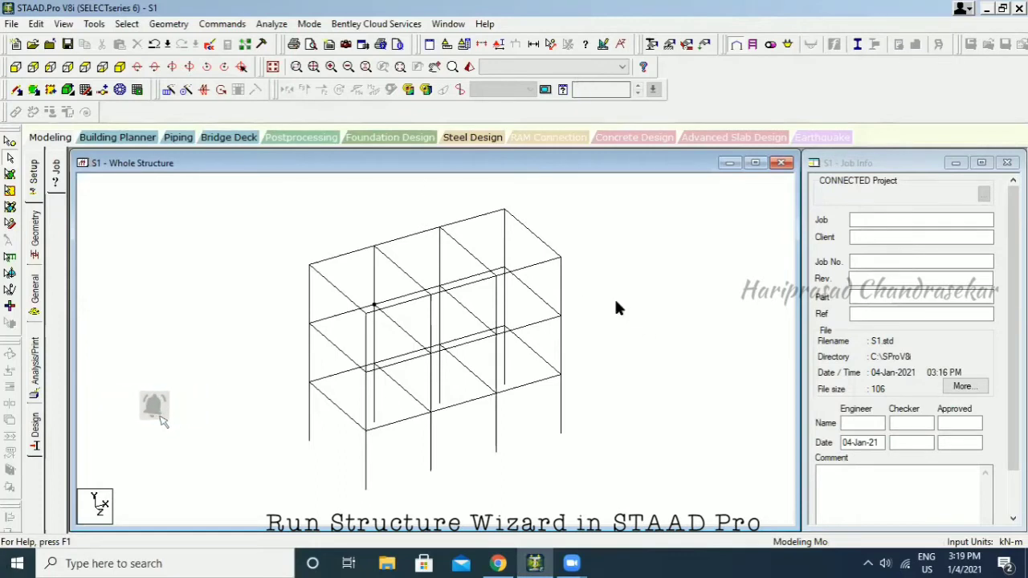
- View the merged frame's node and beam tables and its section properties page
click(36, 251)
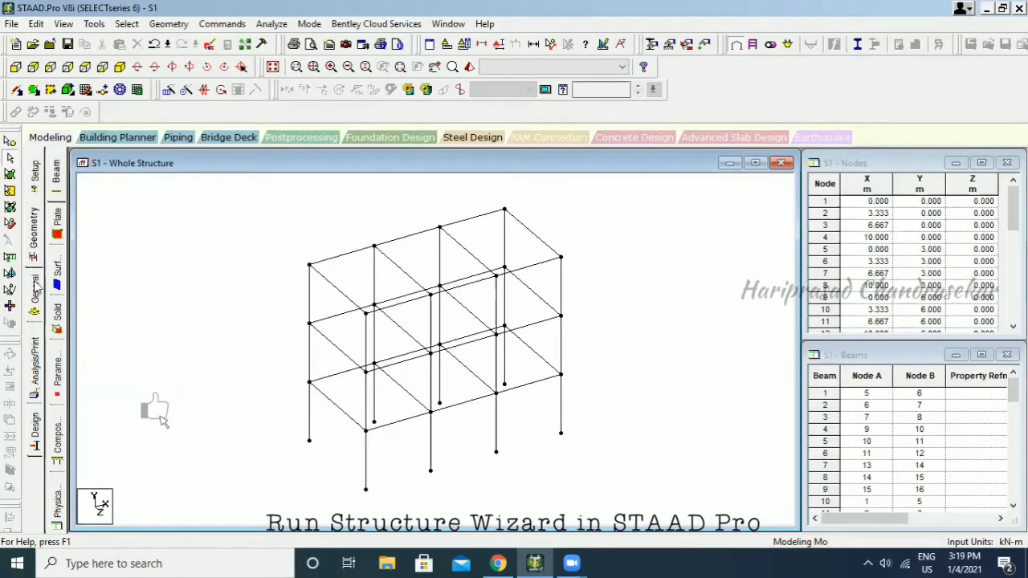
click(35, 287)
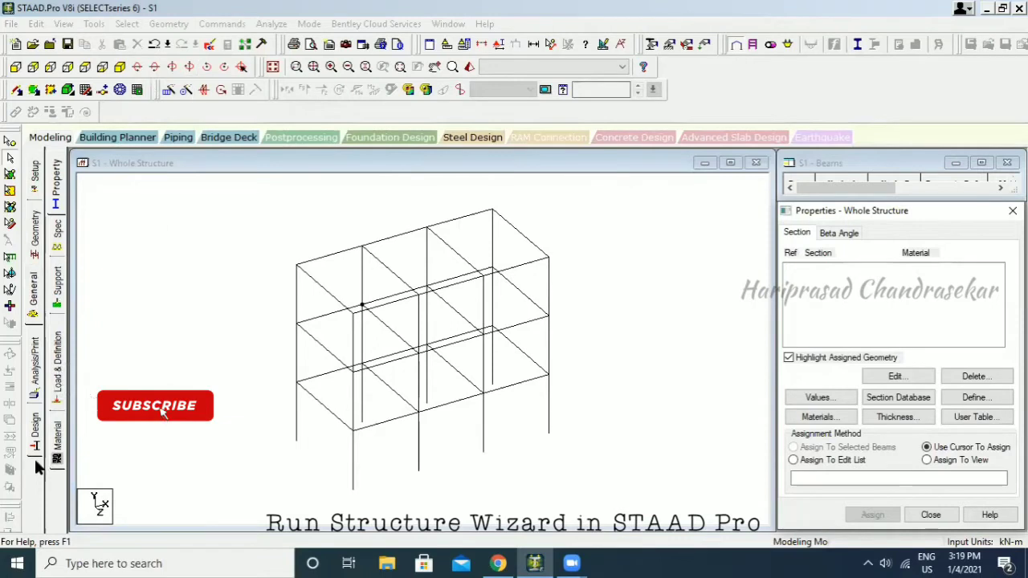
click(299, 205)
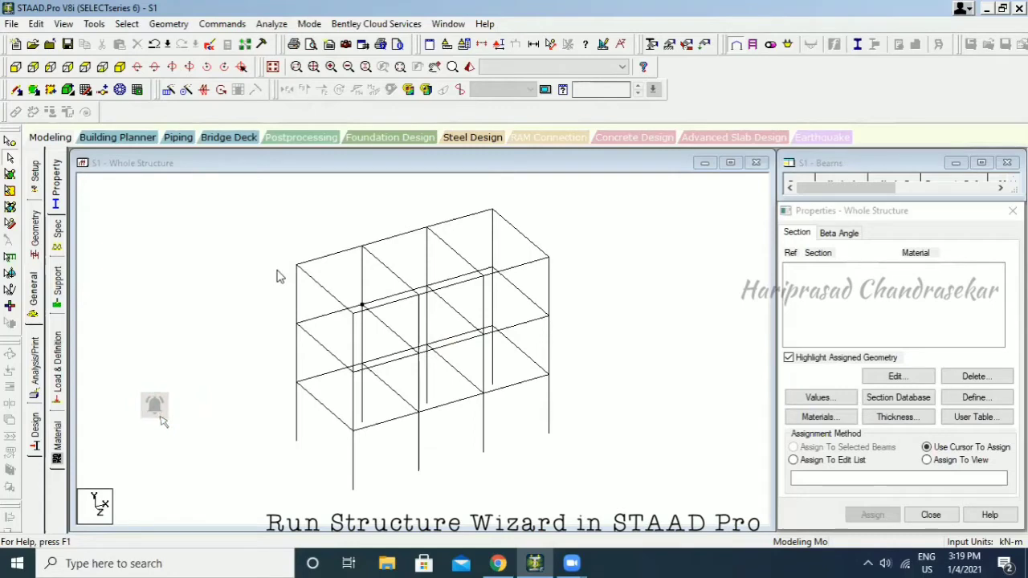
- Exit the S1 structure and return to the start page
click(11, 24)
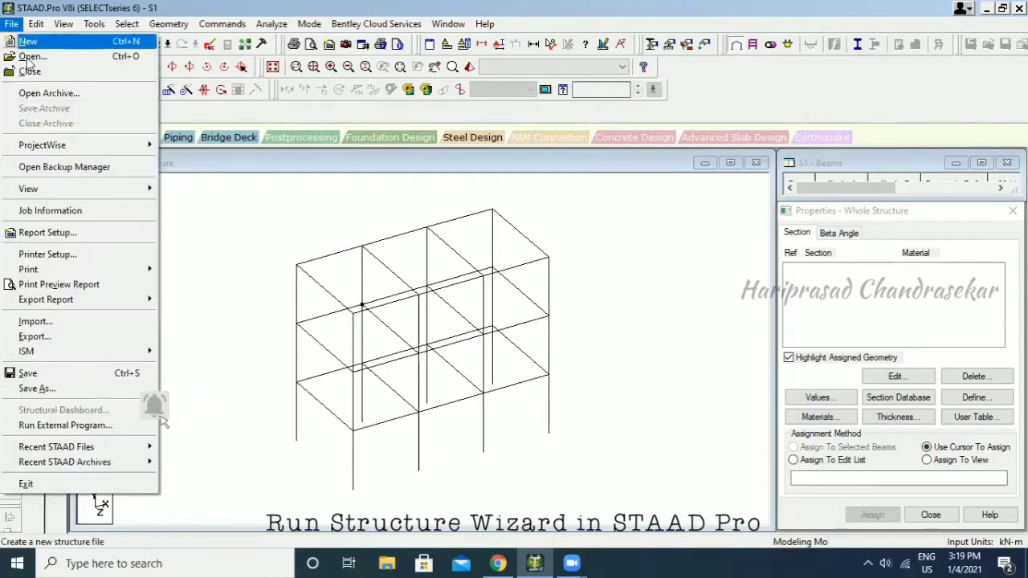
click(26, 482)
click(491, 313)
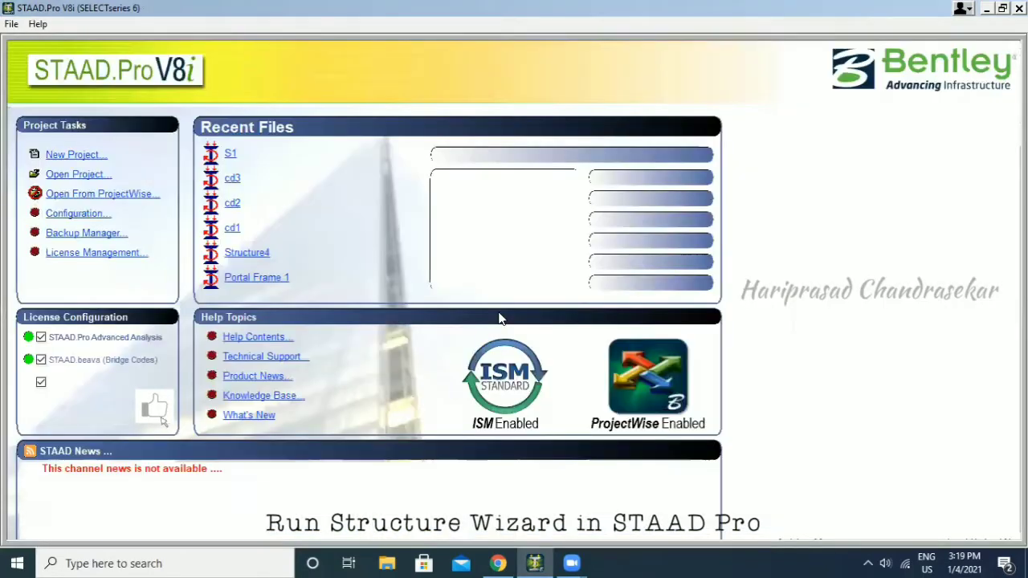
- Create a new Space structure named S2 in metre and kilonewton units, starting with Add Beam
click(103, 159)
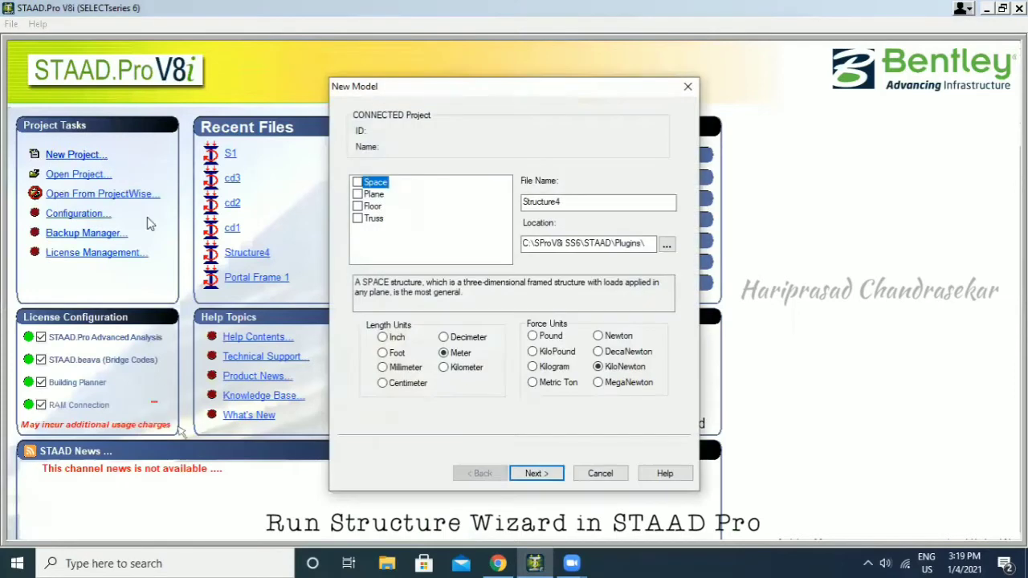
click(536, 473)
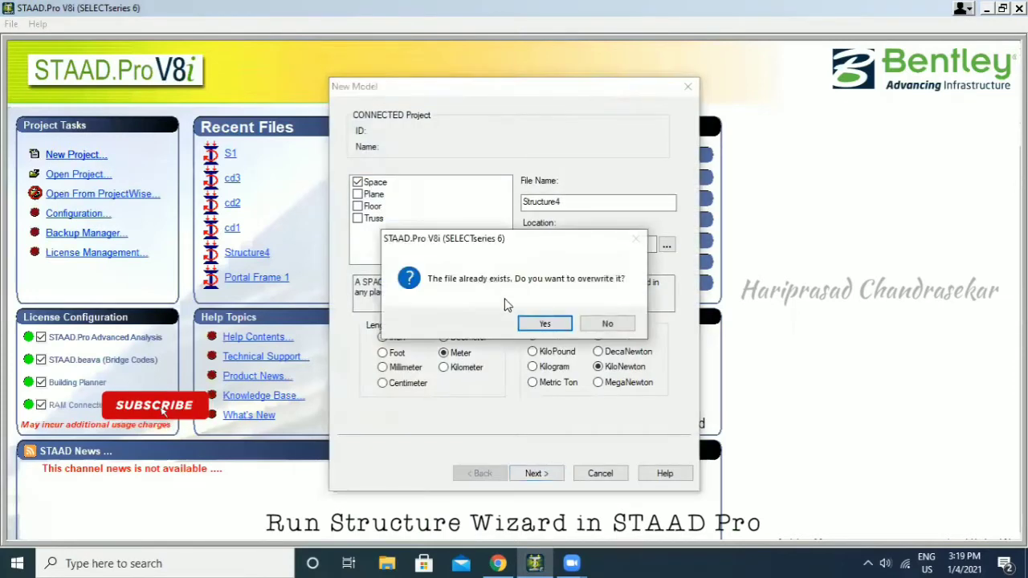
click(602, 324)
drag(594, 202, 470, 201)
text(S2)
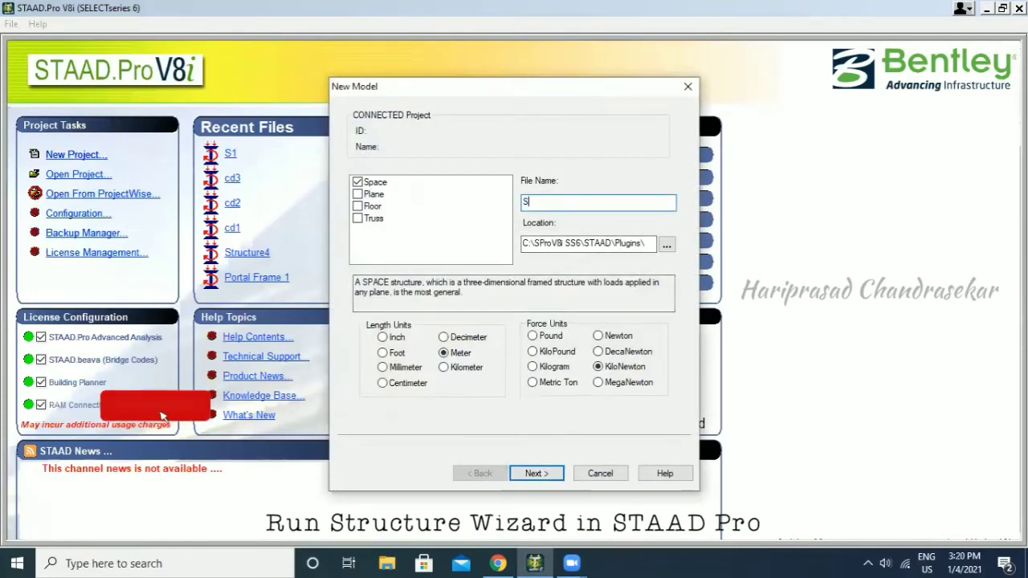
click(536, 473)
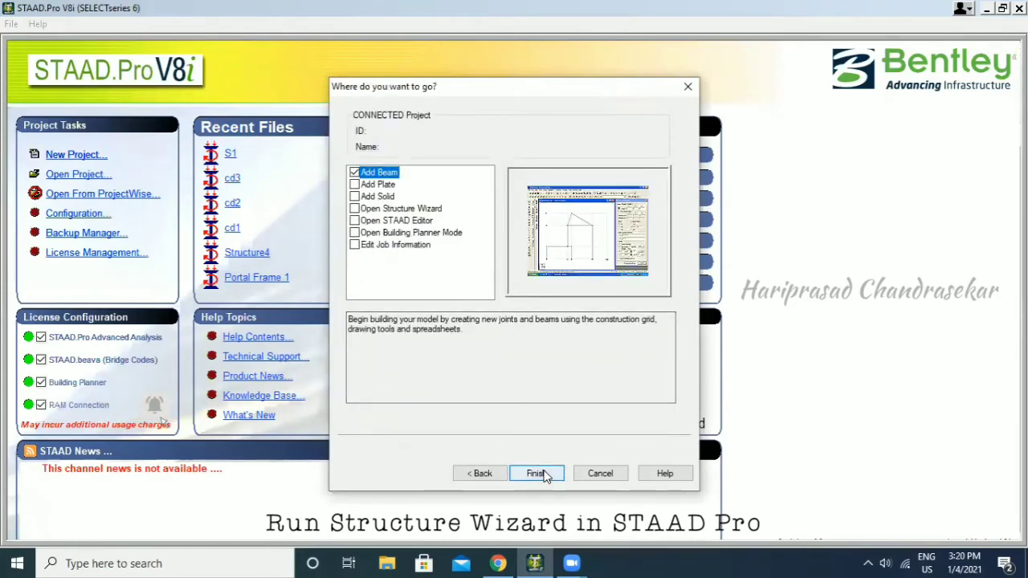
click(536, 473)
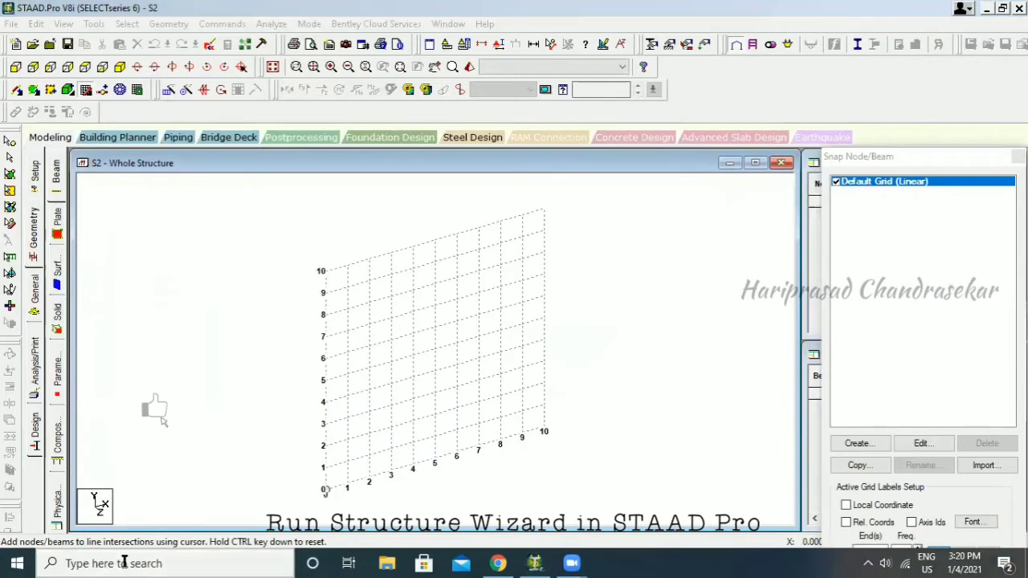
- Switch to Paint with a blank canvas
click(122, 559)
text(paint)
click(144, 168)
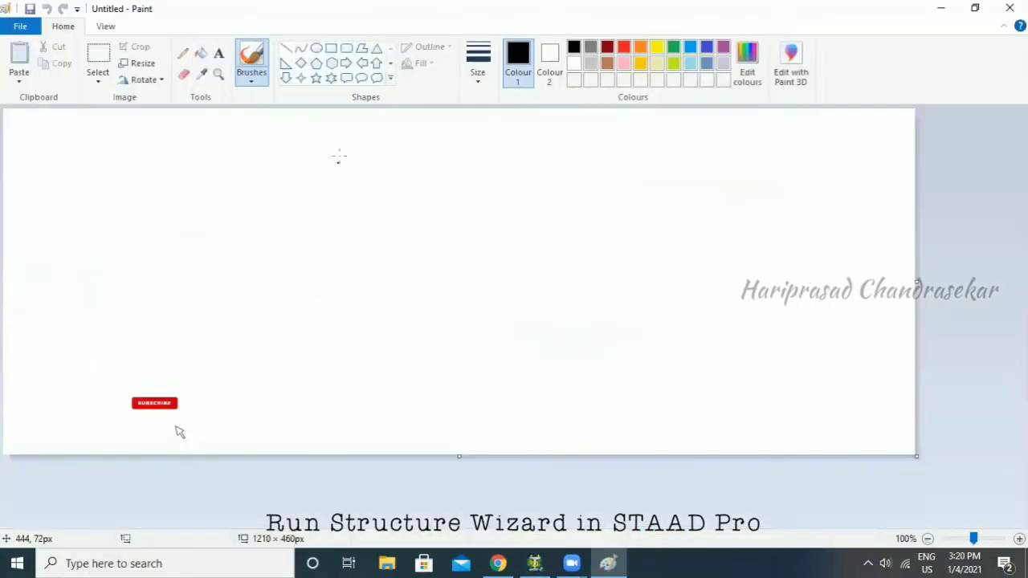
- Sketch a rectangle and divide it into a three-by-three grid with two vertical and two horizontal brush lines
drag(232, 159, 519, 148)
drag(235, 157, 235, 346)
drag(235, 346, 524, 344)
drag(522, 149, 543, 346)
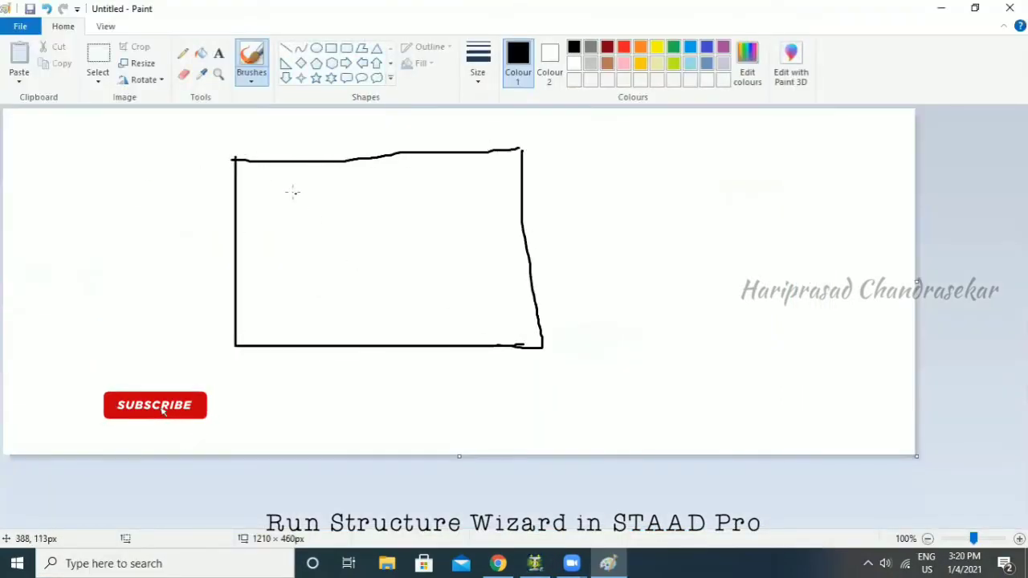
drag(317, 162, 307, 346)
drag(431, 152, 435, 345)
drag(236, 218, 524, 213)
drag(237, 294, 532, 286)
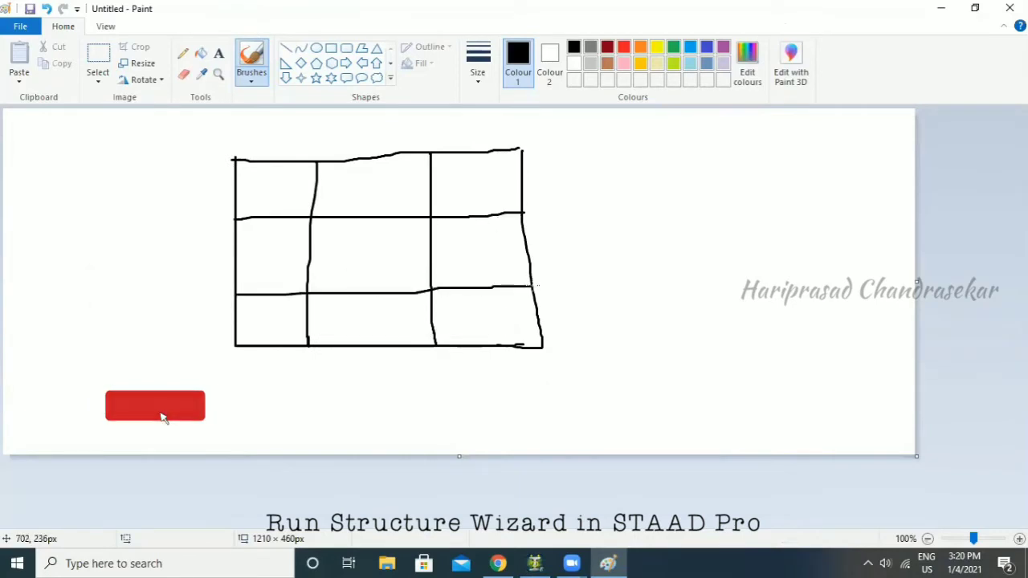
- Sketch a curved projection below the grid's middle bay and mark it with an R3 leader
drag(310, 346, 311, 371)
drag(435, 369, 435, 371)
drag(312, 371, 410, 395)
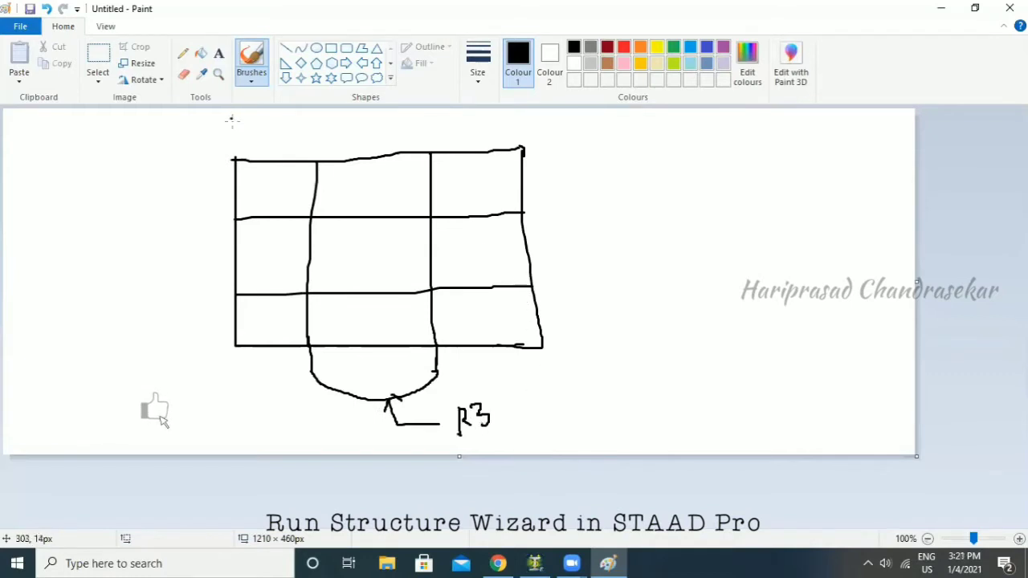
- Draw a horizontal dimension line above the grid and label its three bays 4, 5 and 4
drag(232, 121, 526, 125)
drag(255, 135, 258, 150)
drag(369, 130, 360, 149)
drag(466, 138, 485, 146)
drag(479, 140, 479, 154)
- Draw a vertical dimension line beside the grid with tick marks and label its segments 3, 4, 3 and 1
mouse_move(549, 147)
mouse_down()
mouse_move(597, 143)
mouse_move(595, 343)
mouse_up()
drag(577, 346, 612, 345)
drag(570, 280, 604, 278)
drag(570, 208, 593, 204)
drag(607, 158, 608, 182)
mouse_move(620, 227)
mouse_down()
mouse_move(636, 239)
mouse_move(628, 262)
mouse_up()
drag(623, 295, 619, 315)
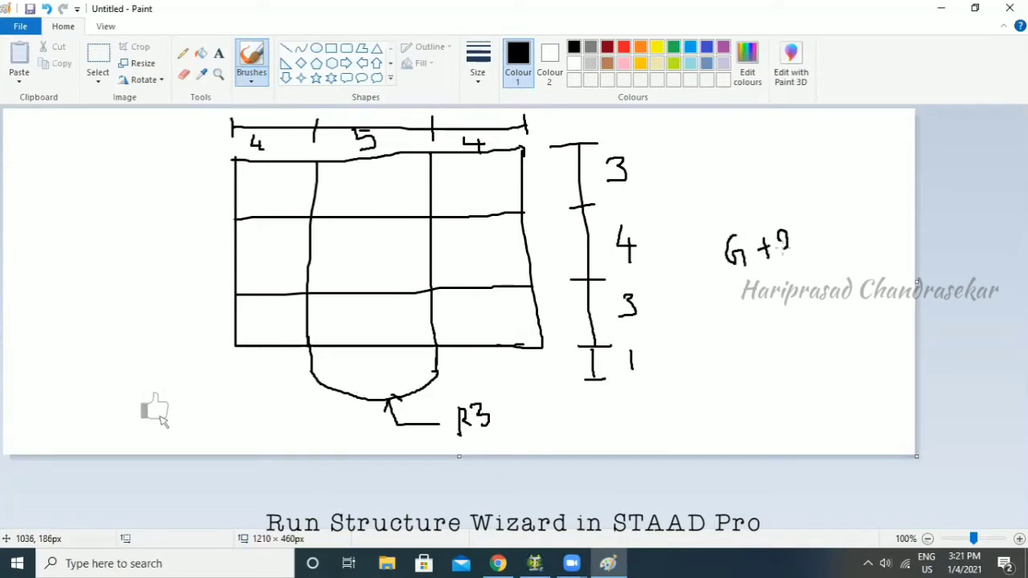
- Write the notes G+2, h - 3m and CS - 0.3 x 0.3 beside the dimensioned grid
drag(807, 262, 811, 281)
drag(832, 281, 877, 268)
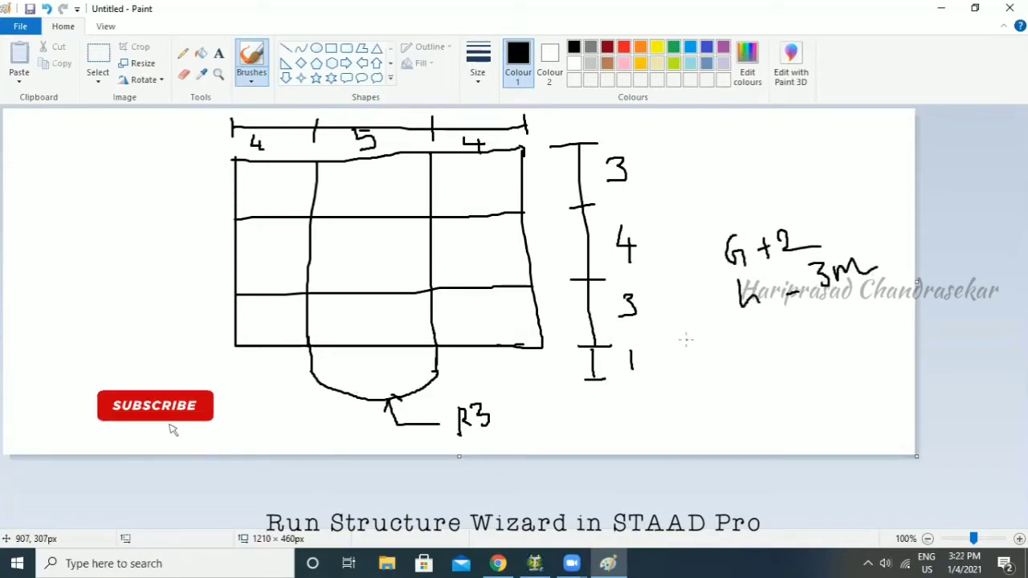
mouse_move(739, 334)
mouse_down()
mouse_move(726, 362)
mouse_move(795, 352)
mouse_up()
mouse_move(808, 333)
mouse_down()
mouse_move(805, 351)
mouse_move(809, 332)
mouse_up()
click(822, 345)
drag(826, 330, 827, 357)
drag(855, 318, 878, 333)
mouse_move(875, 316)
mouse_down()
mouse_move(860, 339)
mouse_move(888, 308)
mouse_up()
click(896, 318)
drag(897, 302, 900, 317)
- Add the note BS - 0.23 x 0.23 below the CS note and widen the canvas to 1304 px
drag(713, 380, 710, 406)
drag(747, 377, 737, 401)
drag(770, 390, 786, 386)
drag(917, 282, 991, 280)
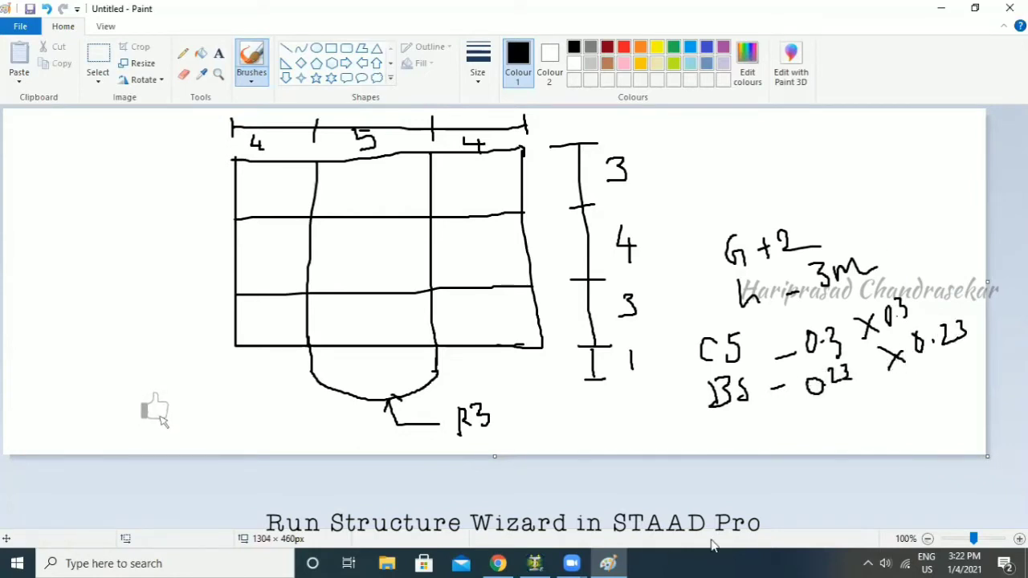
- Switch to STAAD.Pro and run the Structure Wizard for structure S2
click(535, 563)
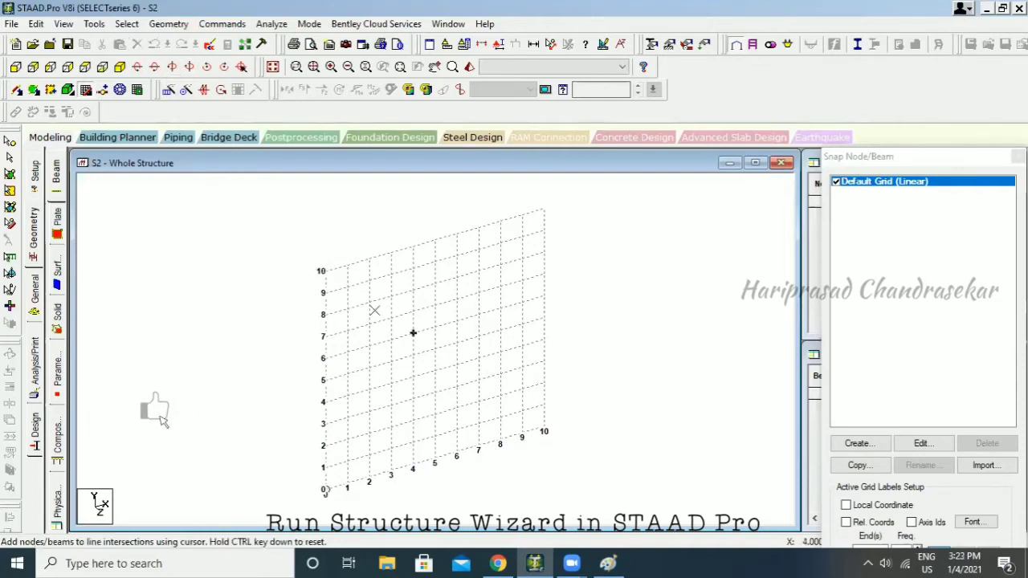
click(169, 25)
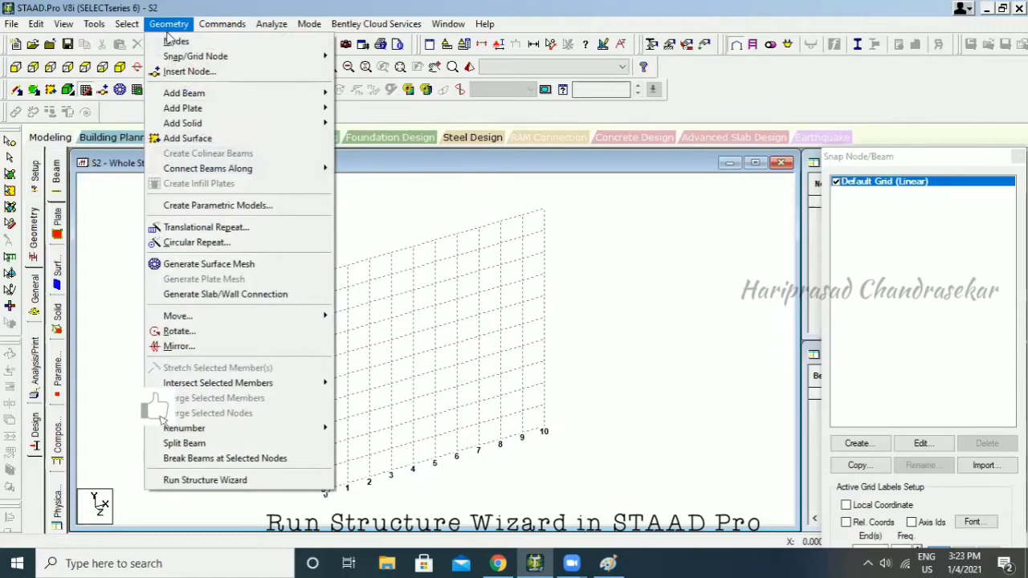
click(224, 481)
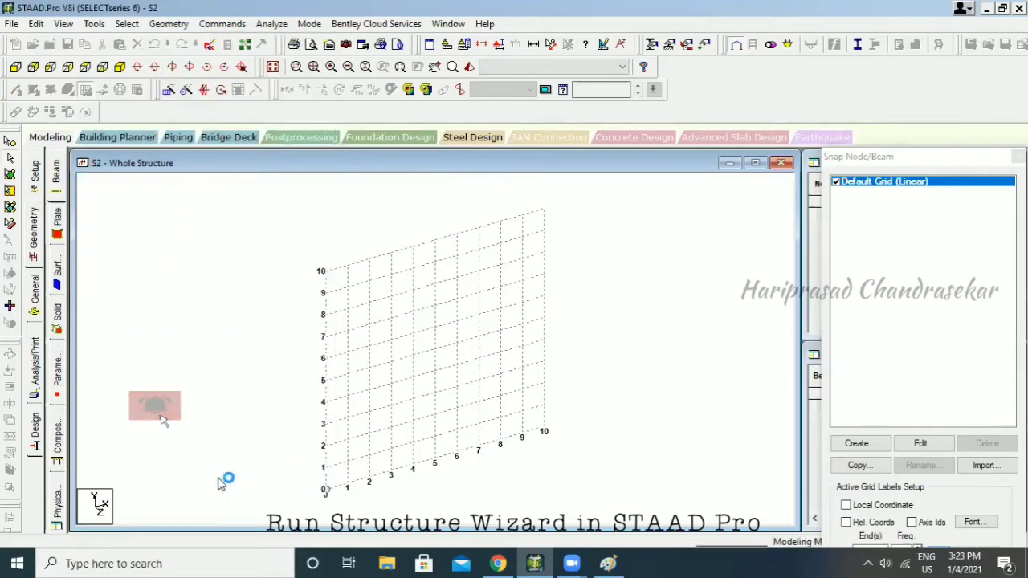
click(201, 212)
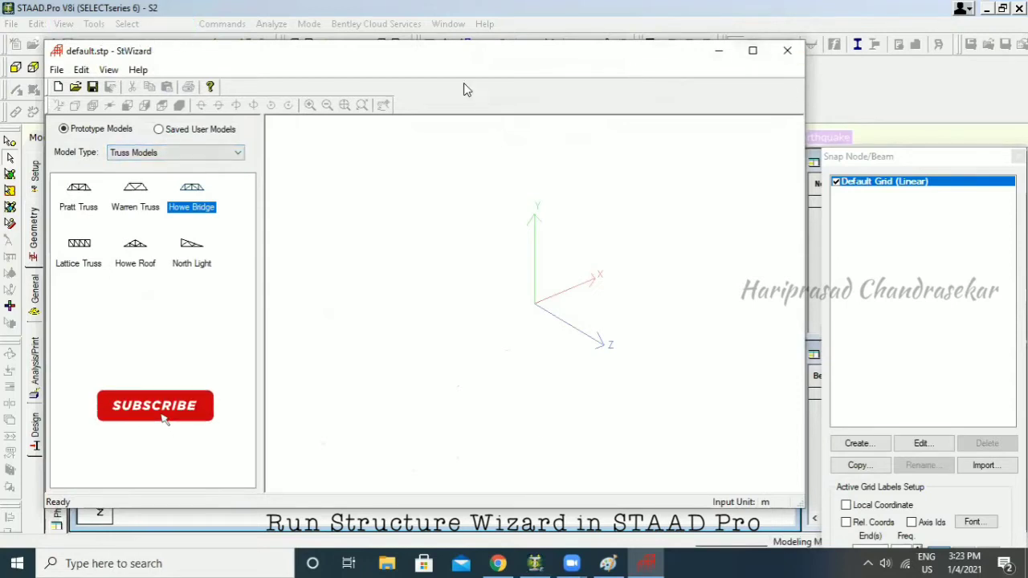
click(168, 23)
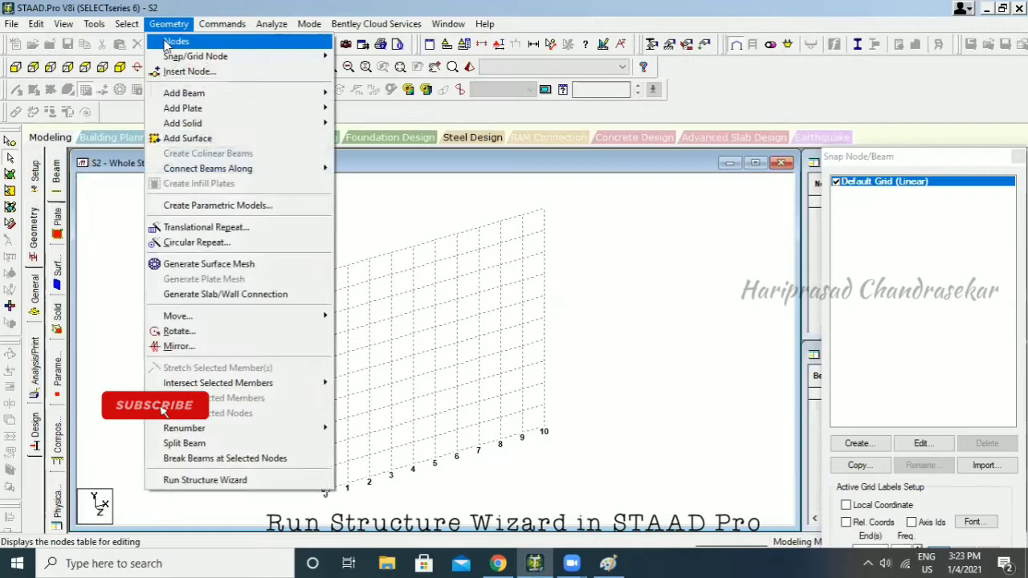
click(192, 480)
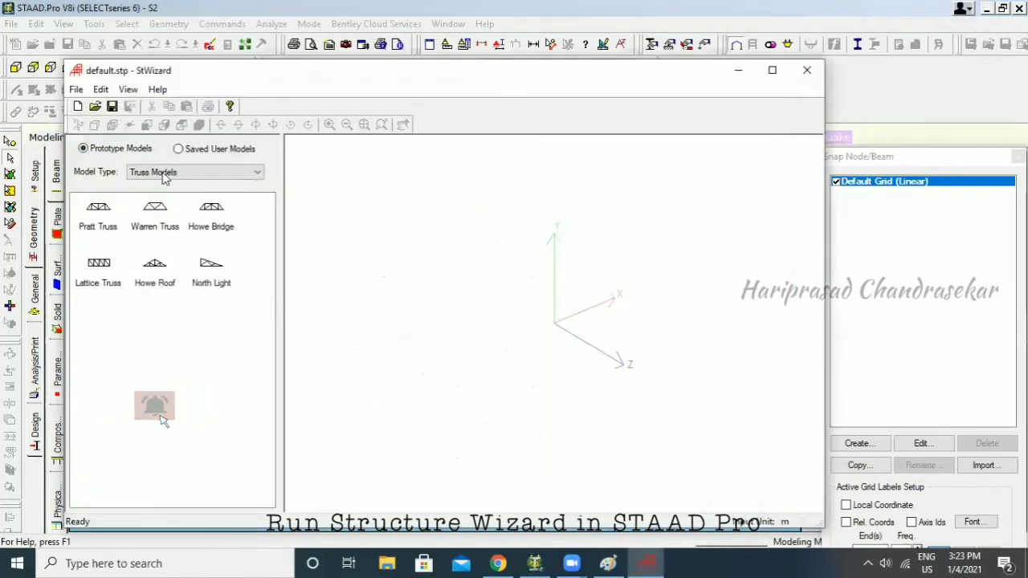
- Set the model type to Frame Models and open the Bay Frame parameters
click(166, 172)
click(160, 196)
drag(98, 210, 437, 231)
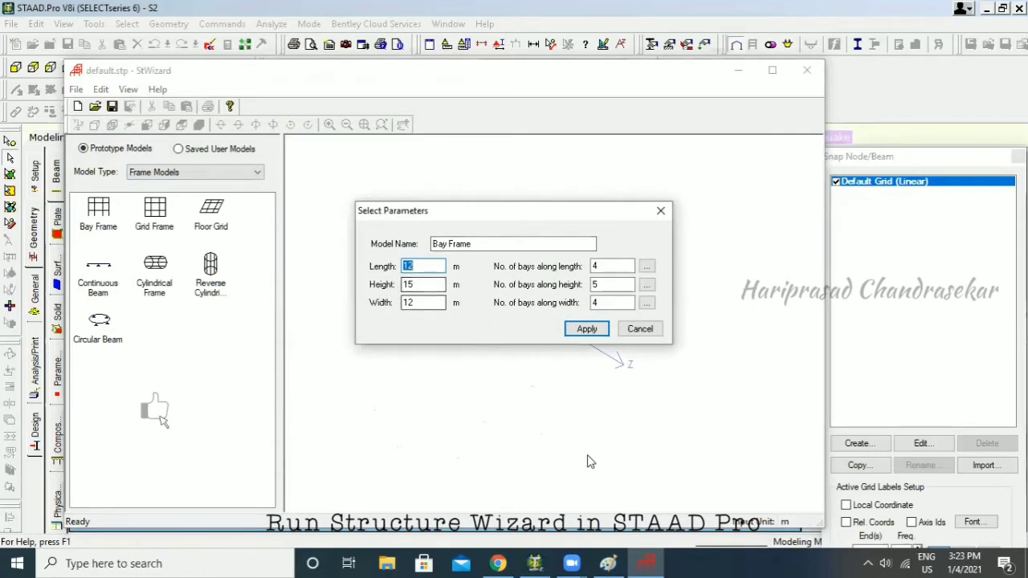
- Cancel the Bay Frame parameters and minimise the Structure Wizard to review the dimensions sketched in Paint
click(607, 563)
click(713, 188)
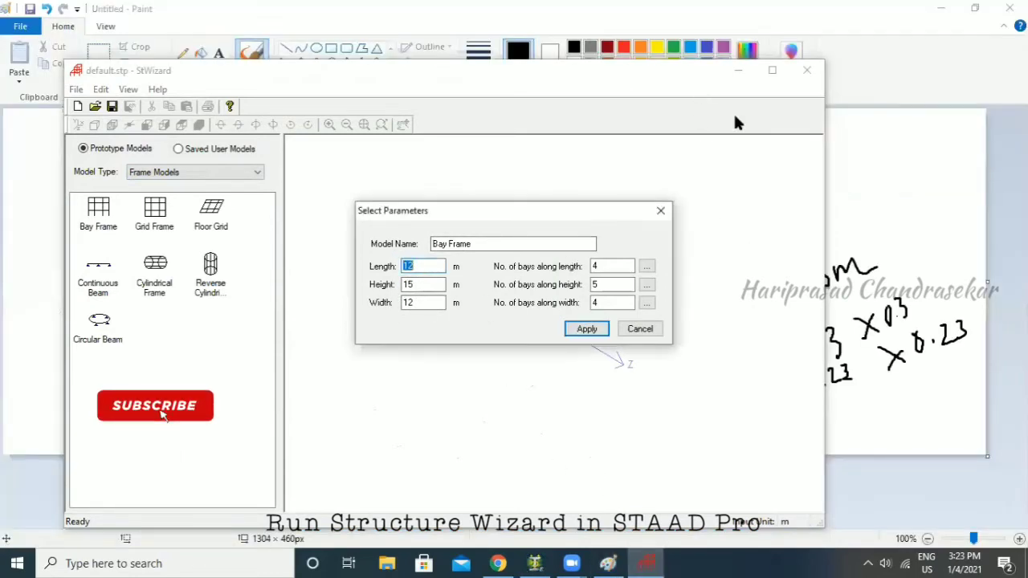
click(873, 190)
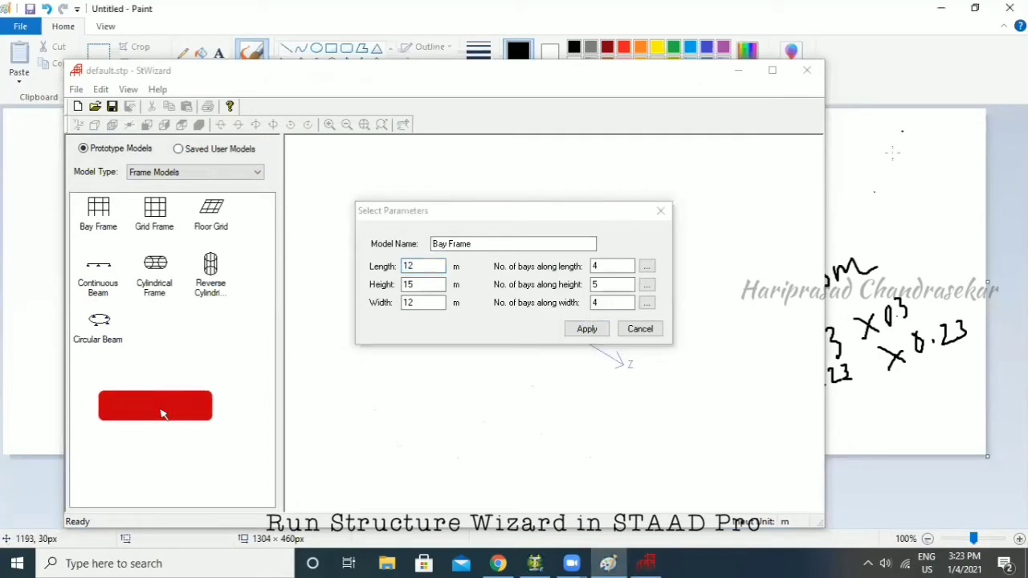
click(640, 329)
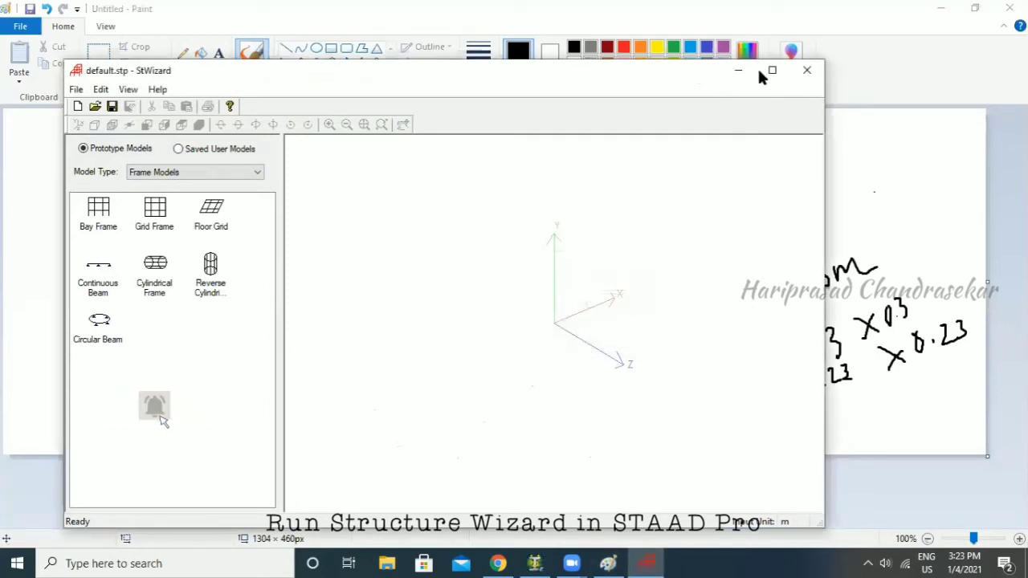
click(738, 70)
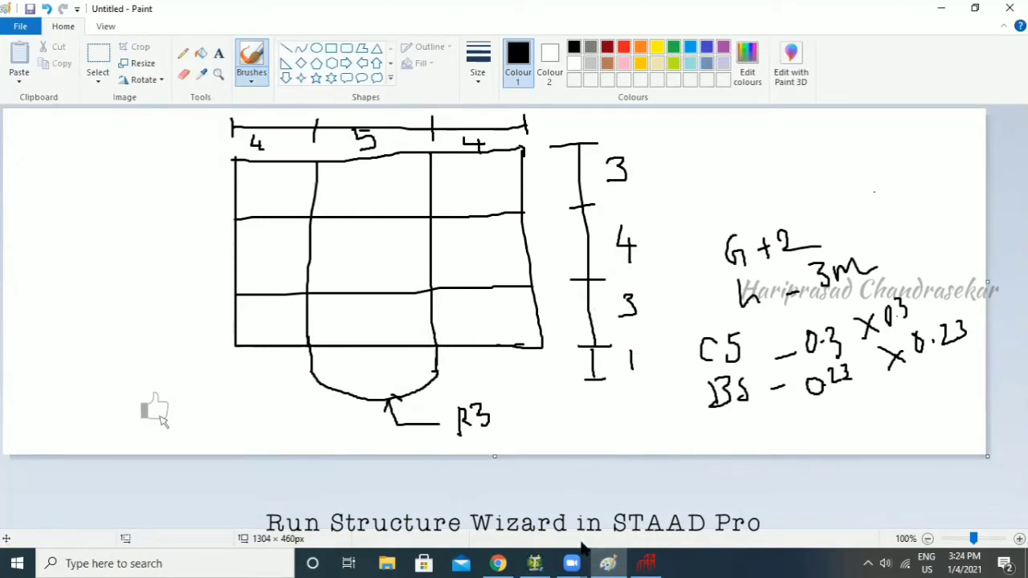
click(646, 563)
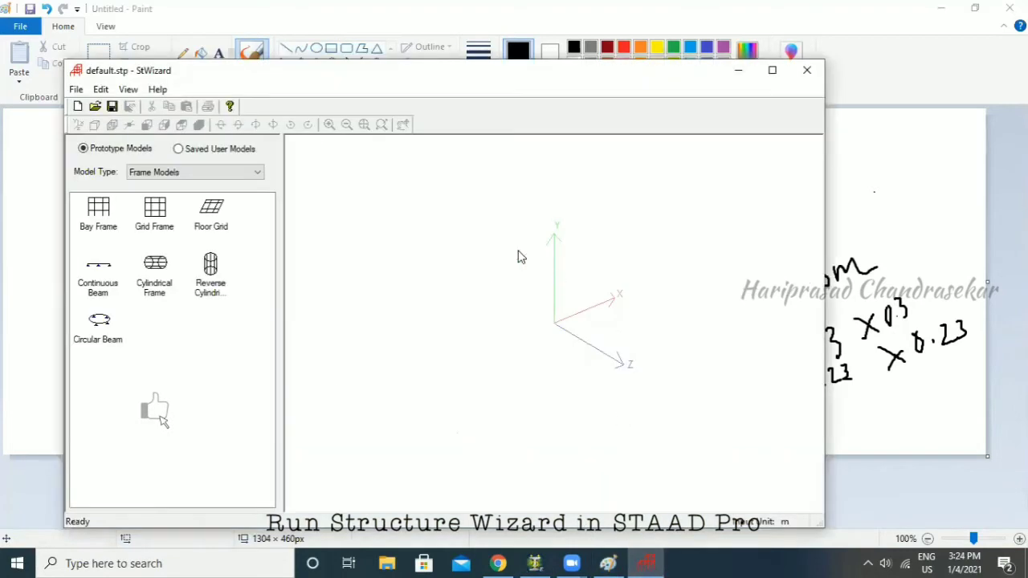
double_click(98, 212)
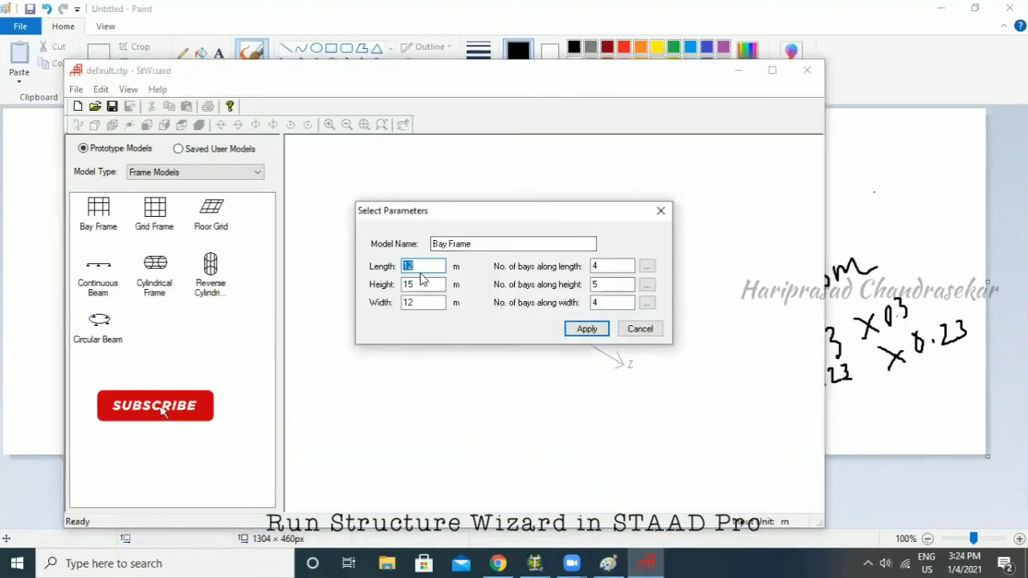
text(13)
double_click(417, 302)
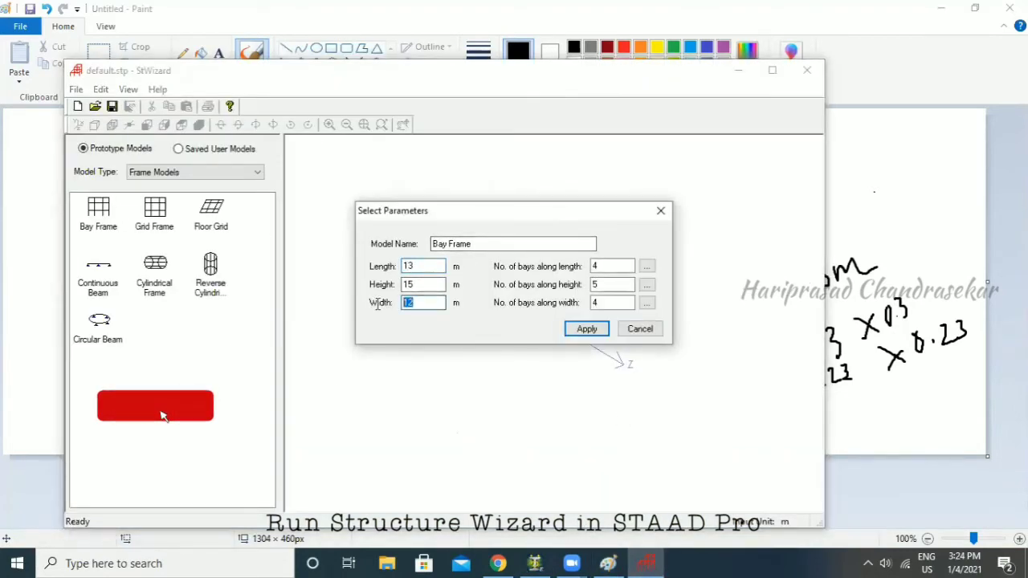
text(10)
double_click(413, 284)
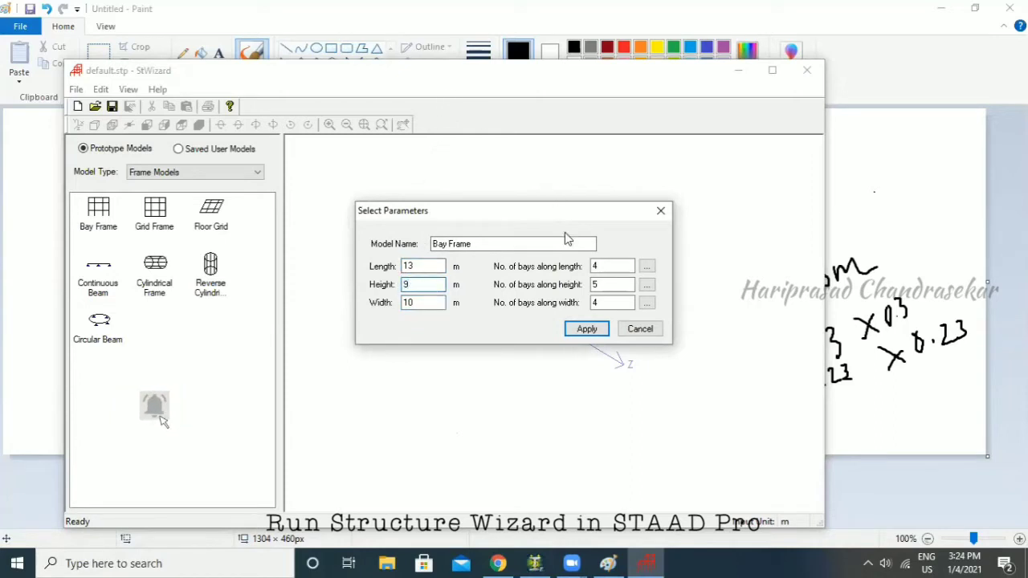
double_click(608, 284)
text(3)
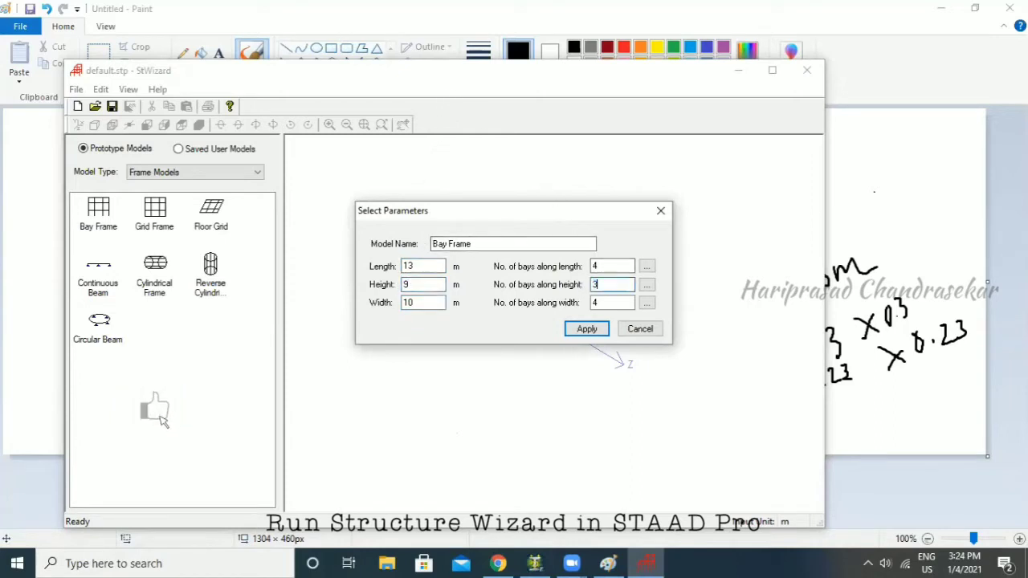
click(647, 267)
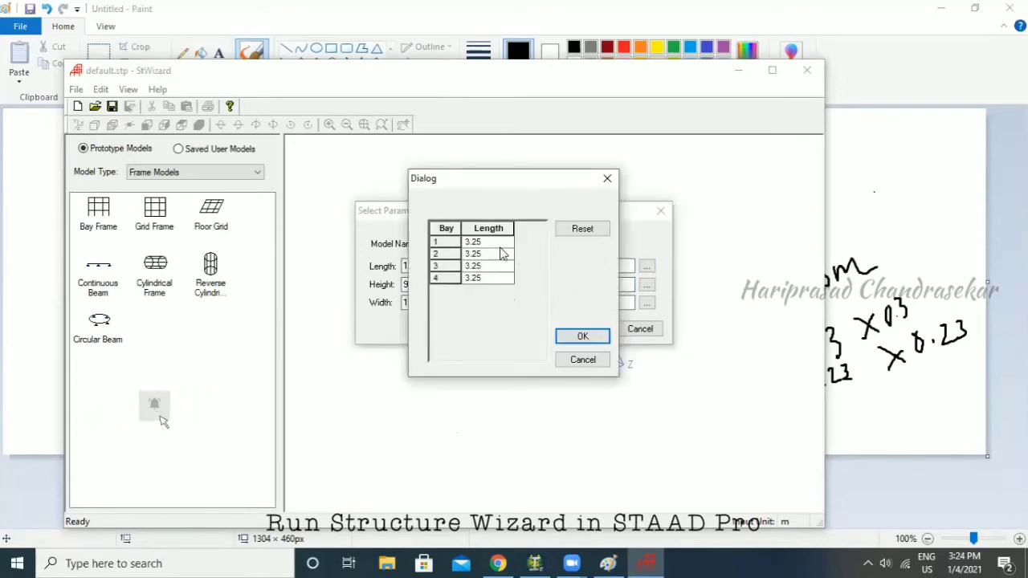
- Restore the Paint window to a smaller size and close the bay length and Bay Frame parameter dialogs without applying
click(609, 564)
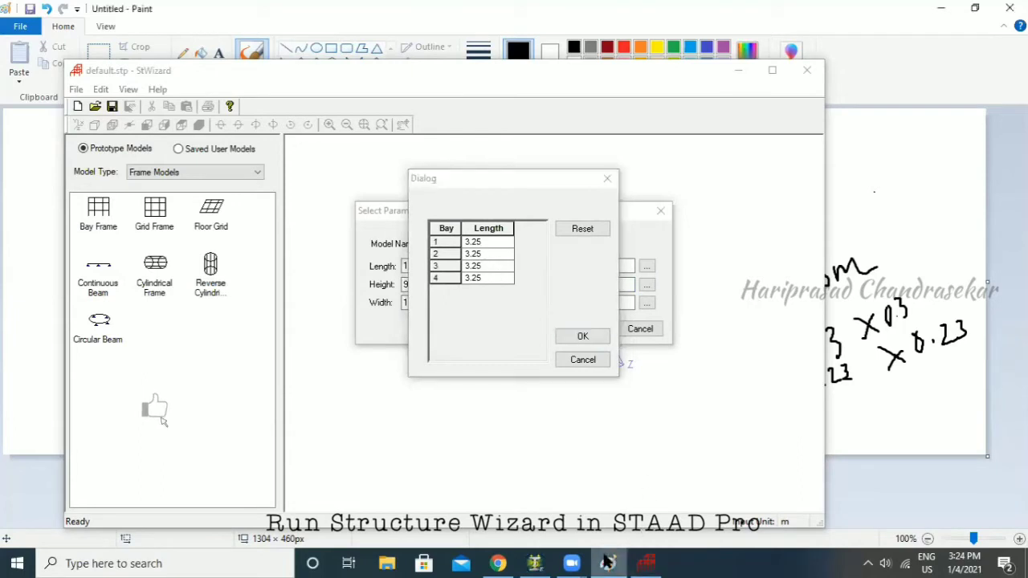
click(977, 9)
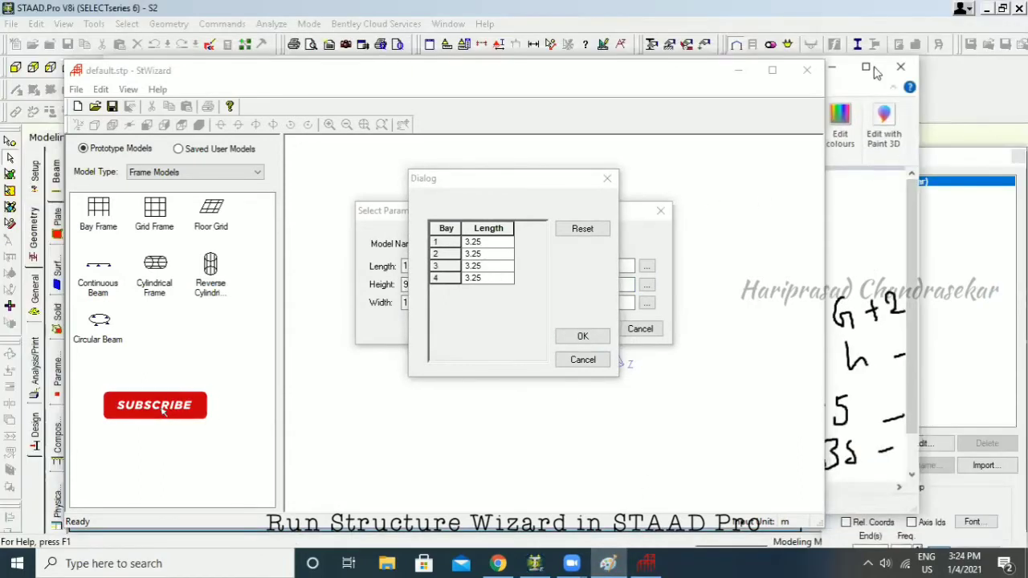
click(696, 68)
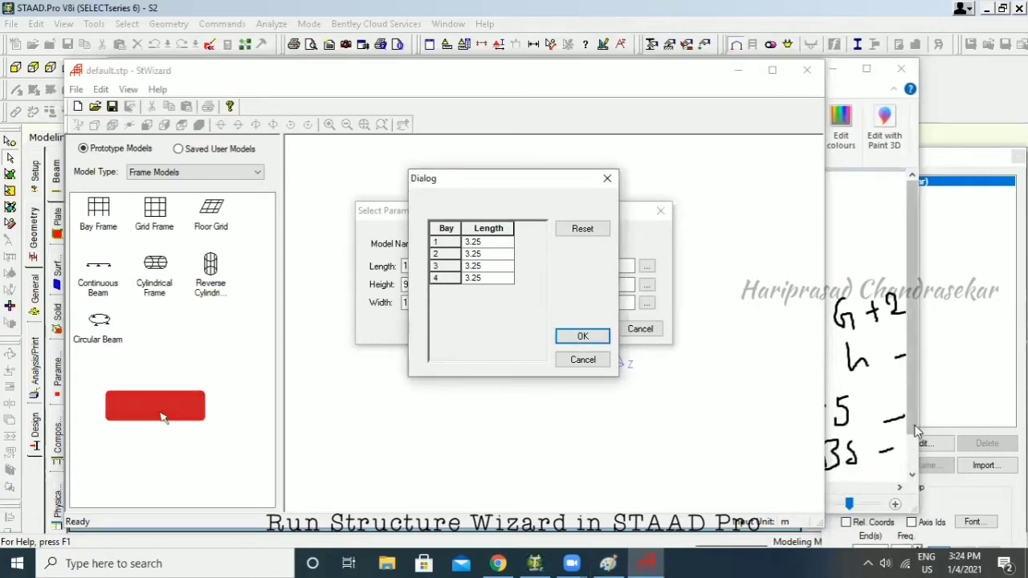
click(607, 179)
click(660, 210)
- Arrange the Paint sketch and the Structure Wizard window side by side
click(833, 70)
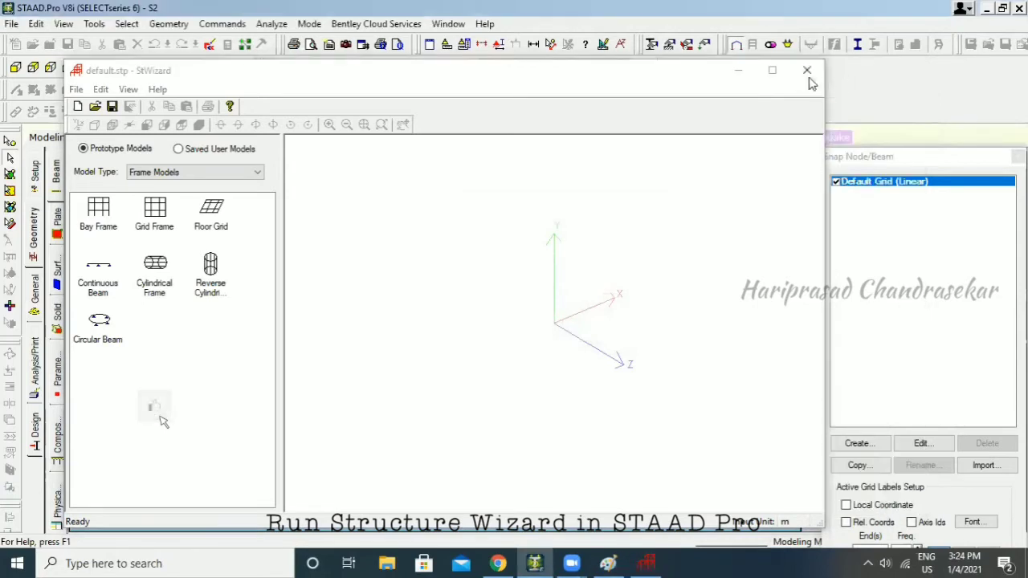
click(605, 561)
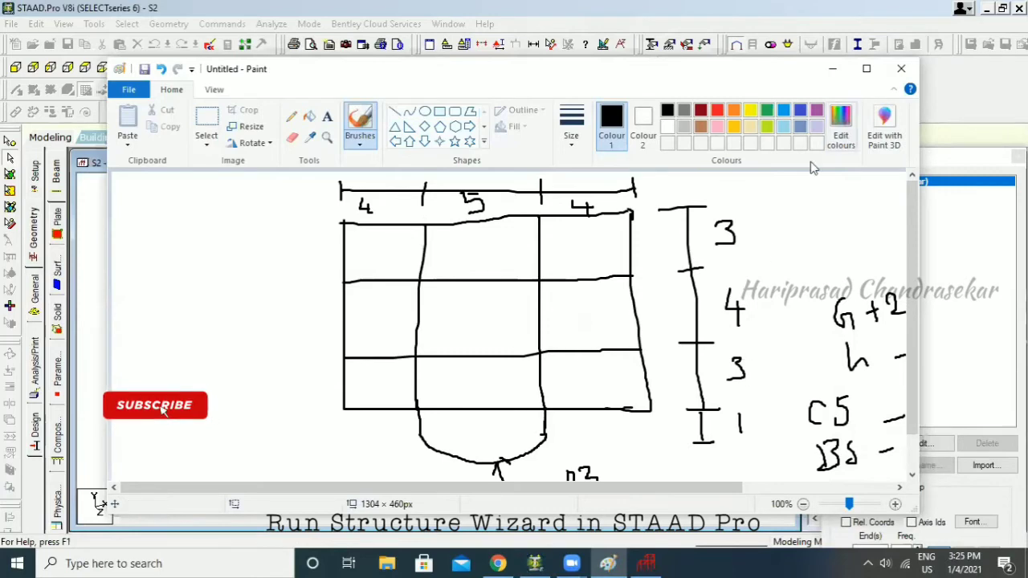
click(604, 560)
click(607, 563)
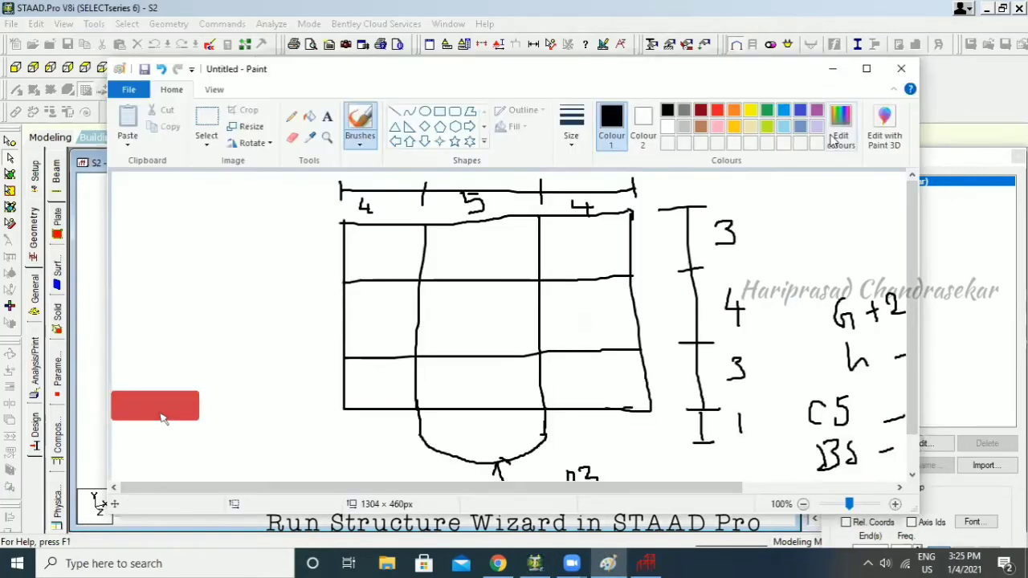
double_click(522, 80)
click(964, 9)
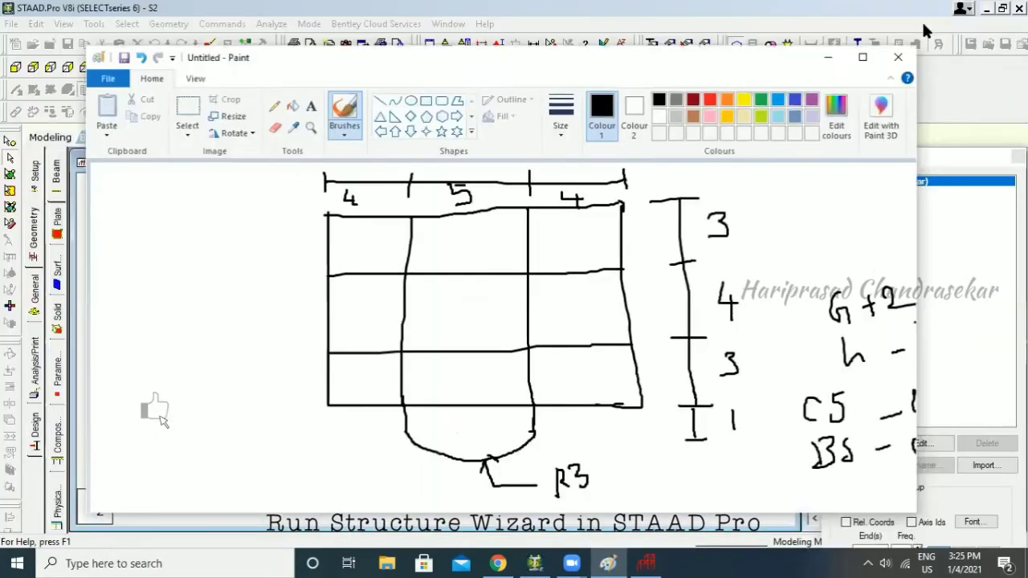
double_click(515, 71)
click(971, 10)
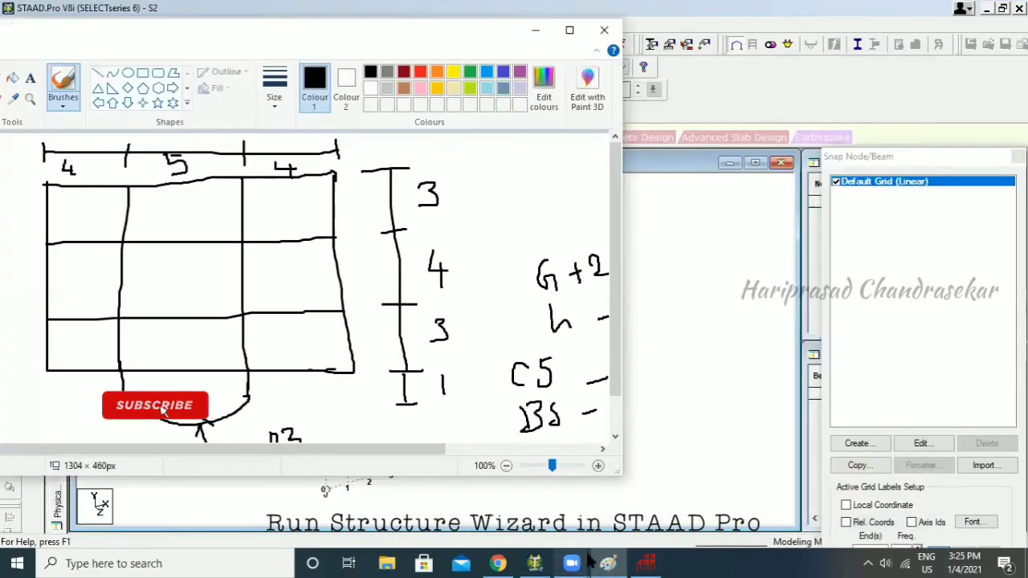
click(646, 563)
drag(516, 70, 808, 63)
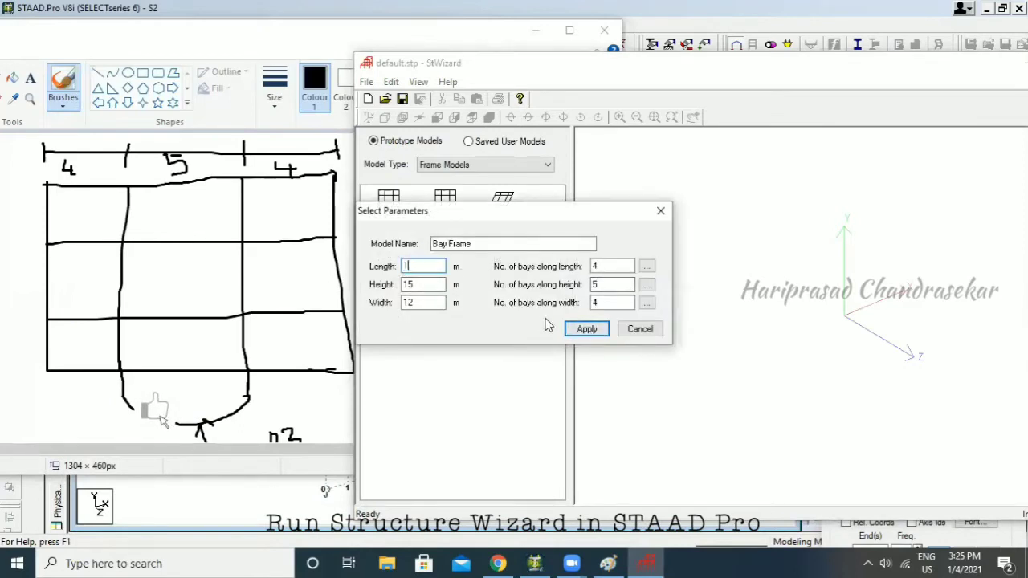
- Define a Bay Frame with length 13 m, height 9 m, width 10 m and 3 bays along the height
drag(438, 309, 393, 308)
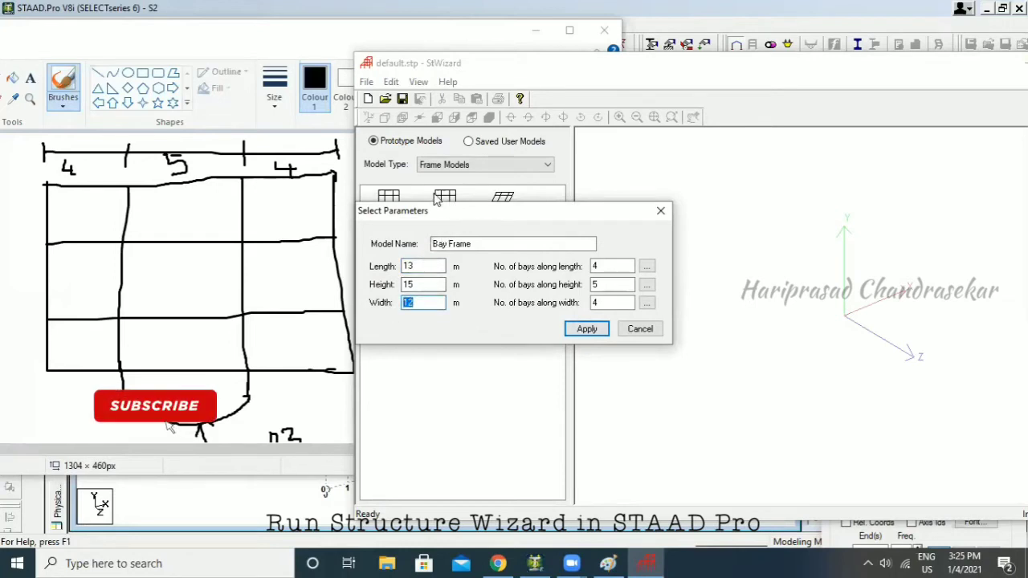
drag(270, 38, 102, 36)
double_click(430, 302)
text(10)
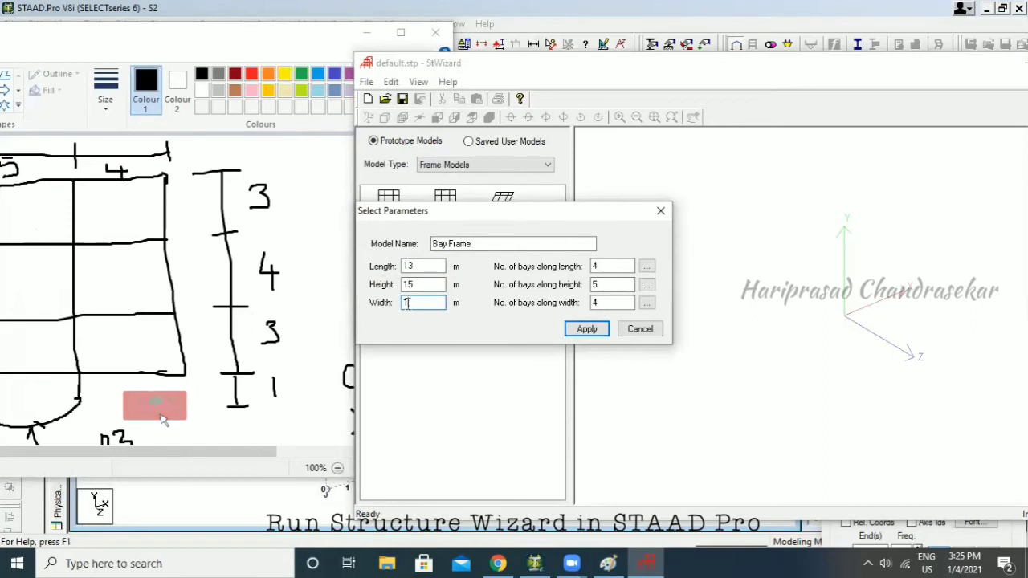
click(620, 302)
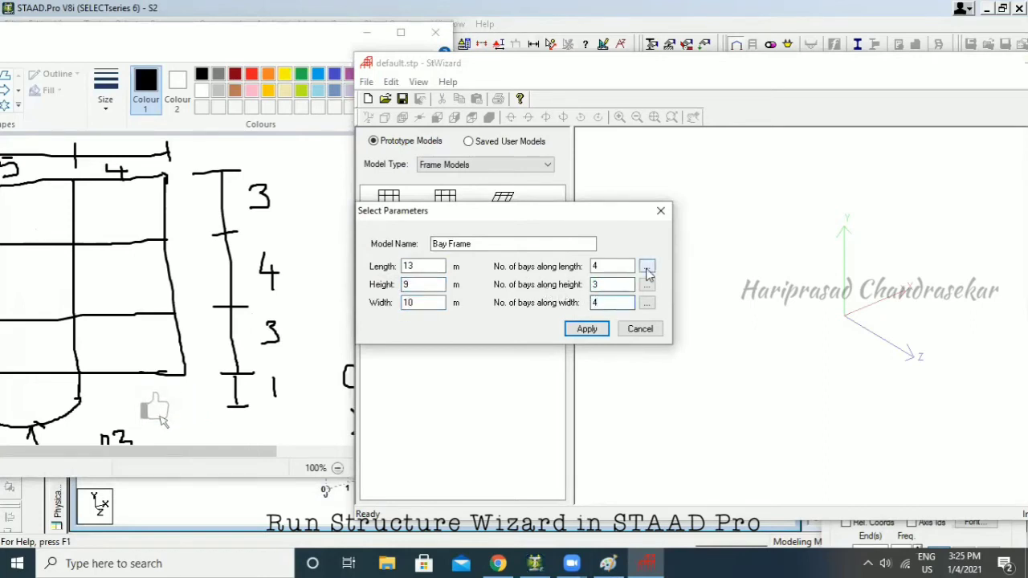
- Check the individual bay lengths and set the number of bays along the length to 3
click(647, 270)
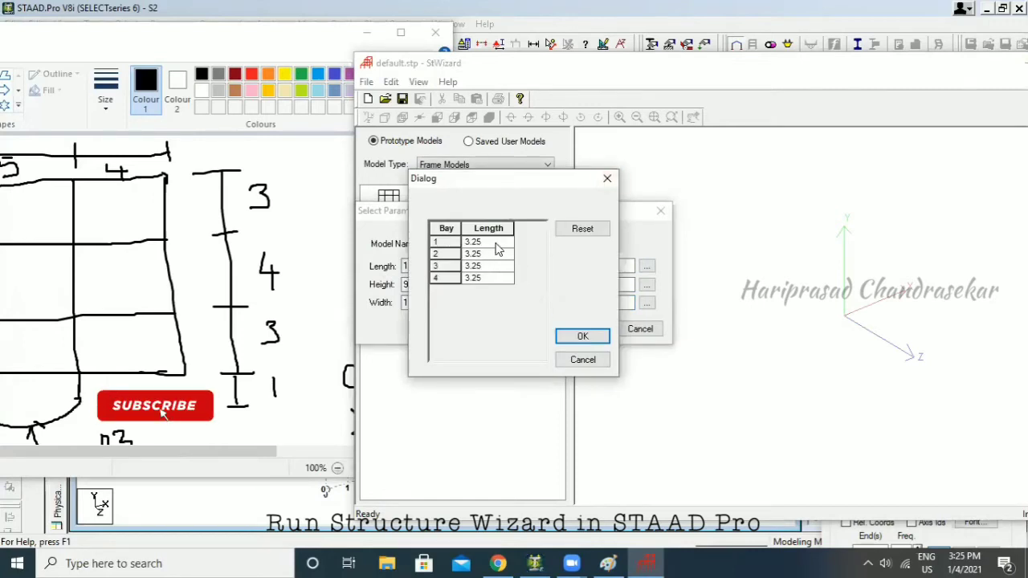
click(607, 178)
double_click(602, 267)
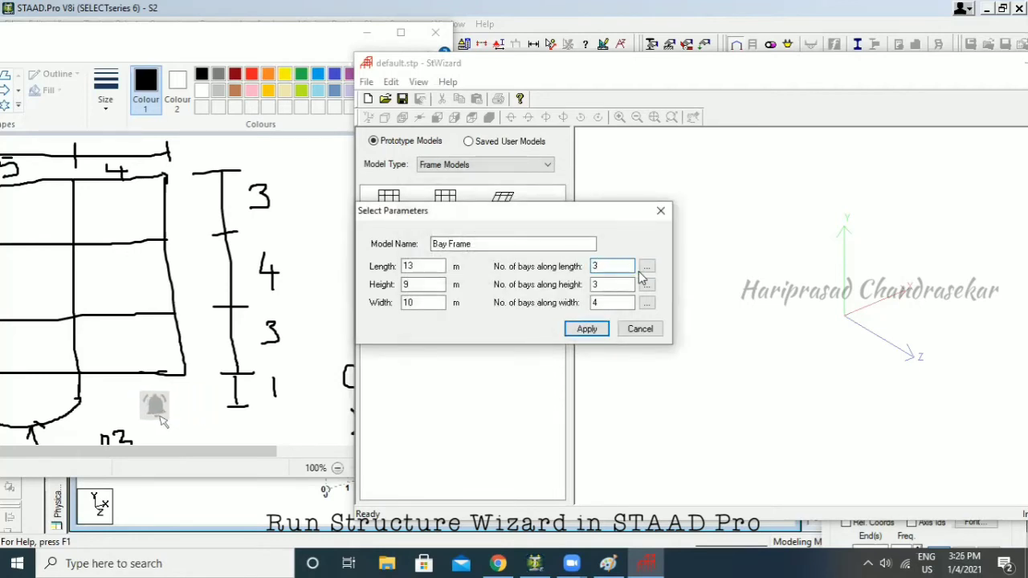
- Set the individual bay lengths along the frame's length to 4, 5 and 4 m
click(649, 268)
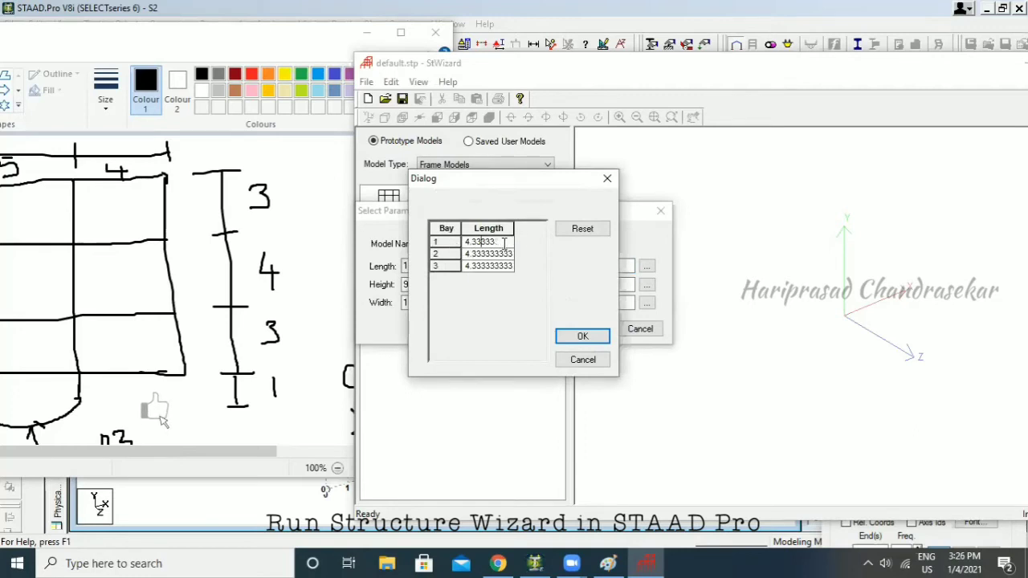
text(4)
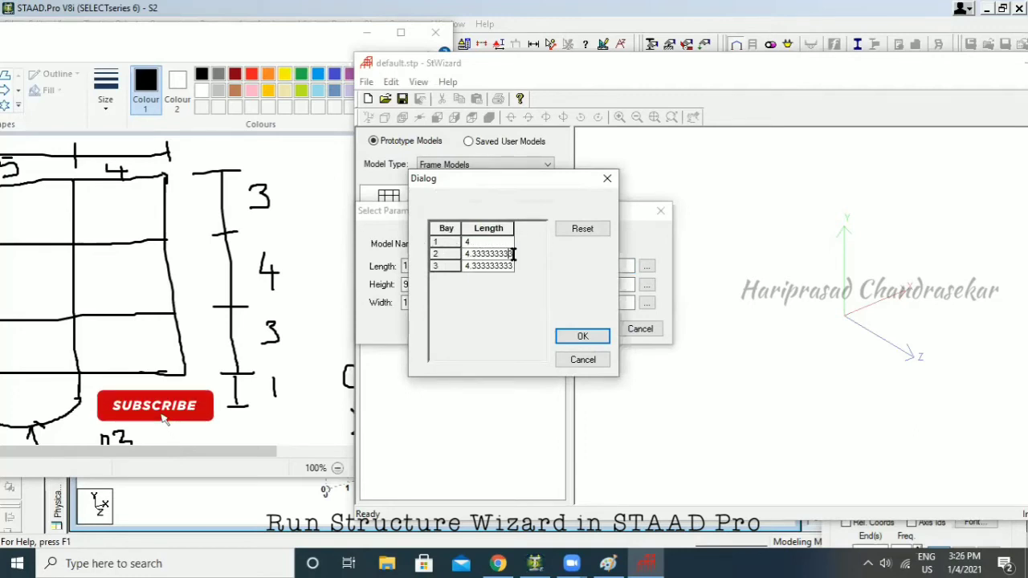
drag(509, 253, 433, 255)
text(5)
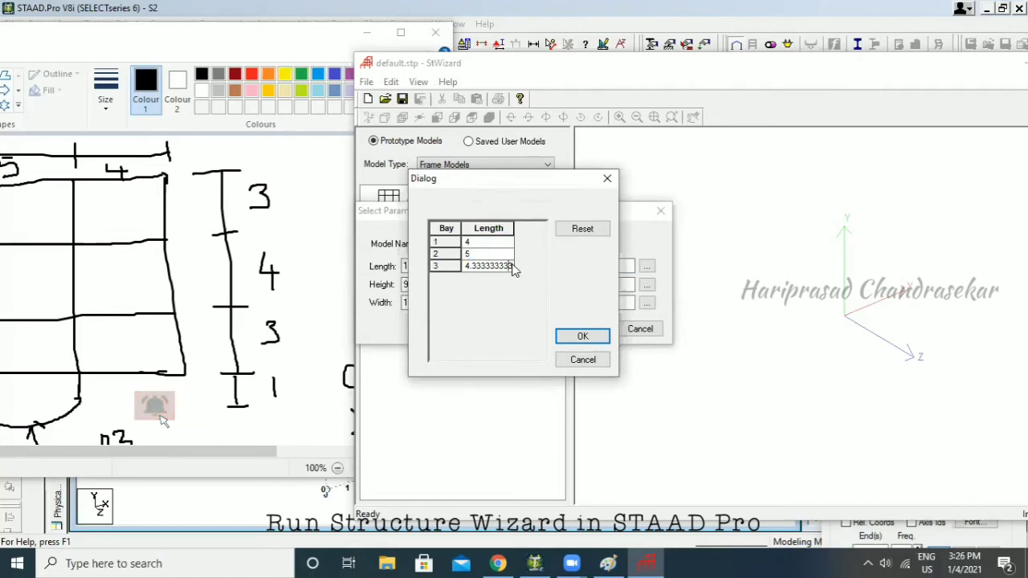
key(BackSpace)
key(BackSpace)
key(BackSpace)
key(BackSpace)
key(BackSpace)
key(BackSpace)
key(BackSpace)
key(BackSpace)
key(BackSpace)
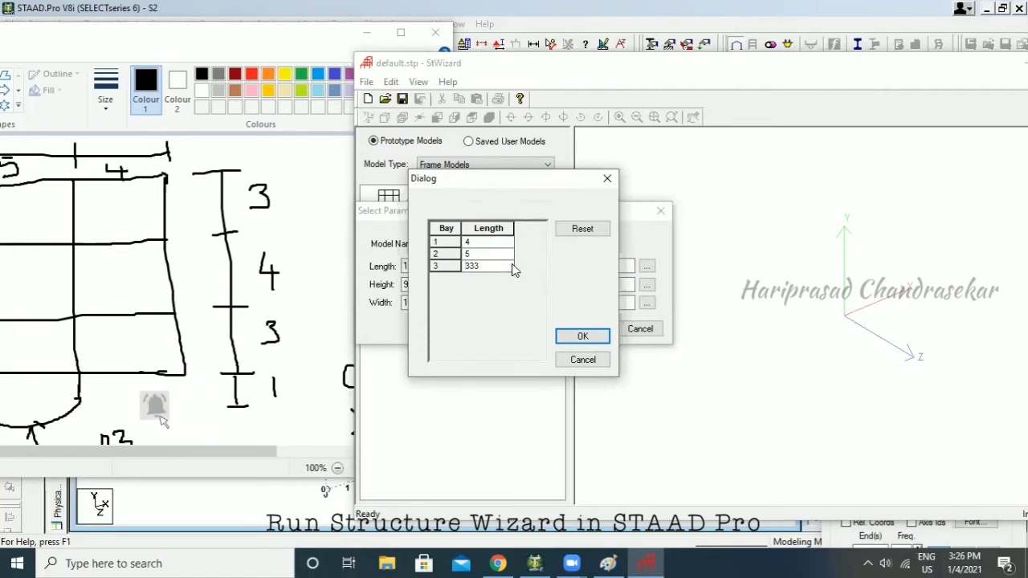
click(575, 335)
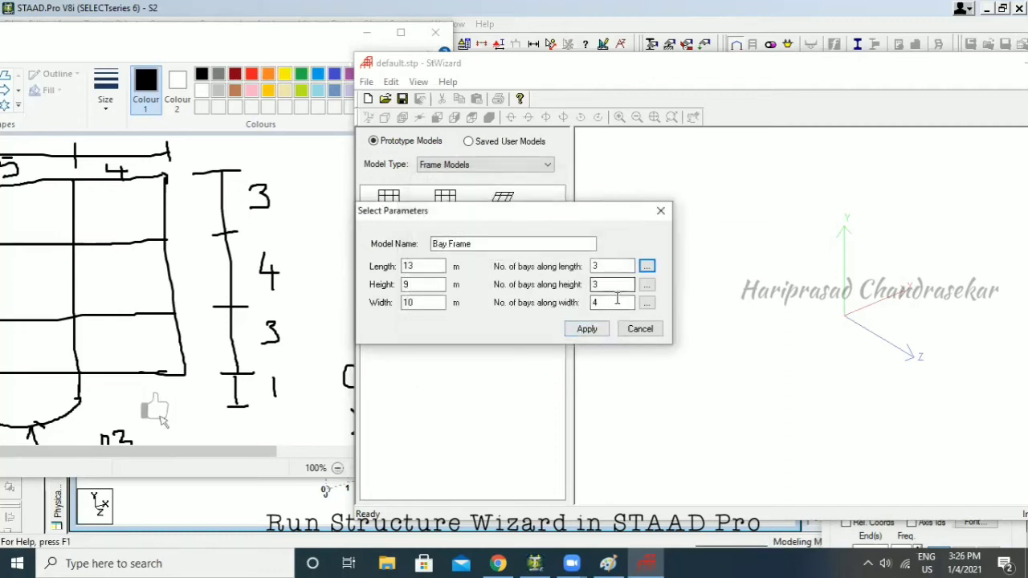
- Set 3 bays along the width and give them individual lengths of 3, 4 and 3 m
double_click(616, 299)
text(3)
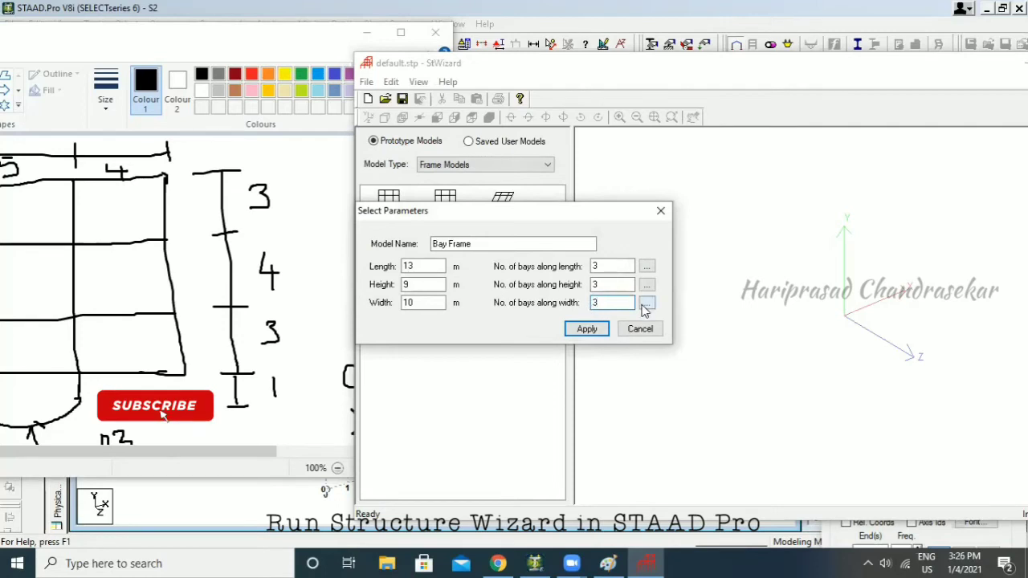
click(646, 303)
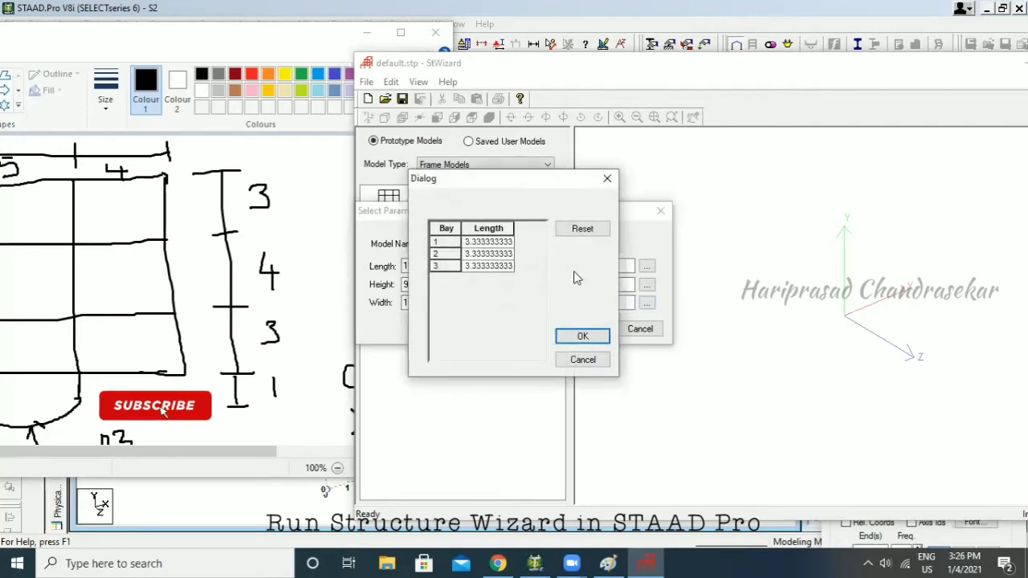
double_click(506, 242)
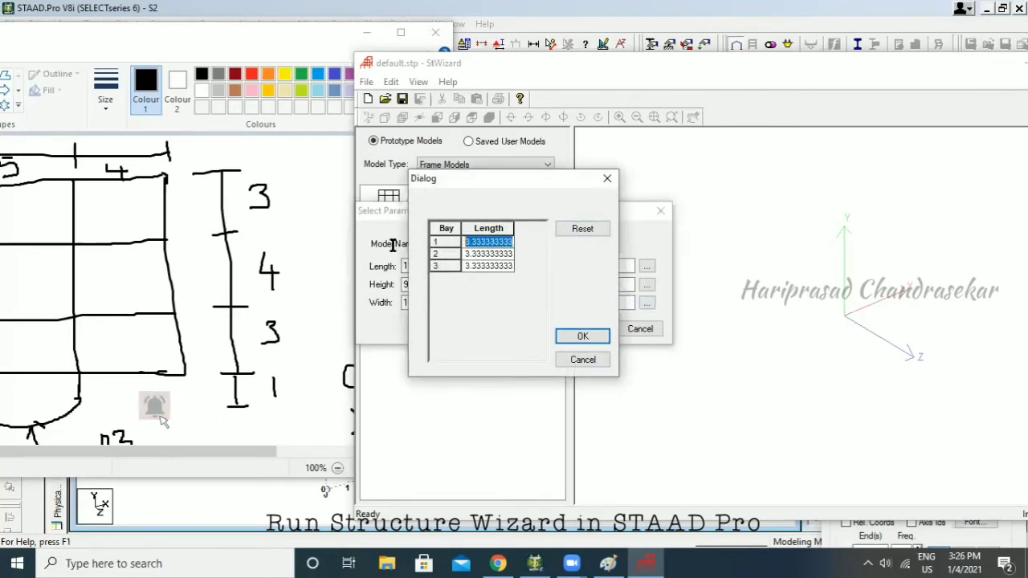
text(333)
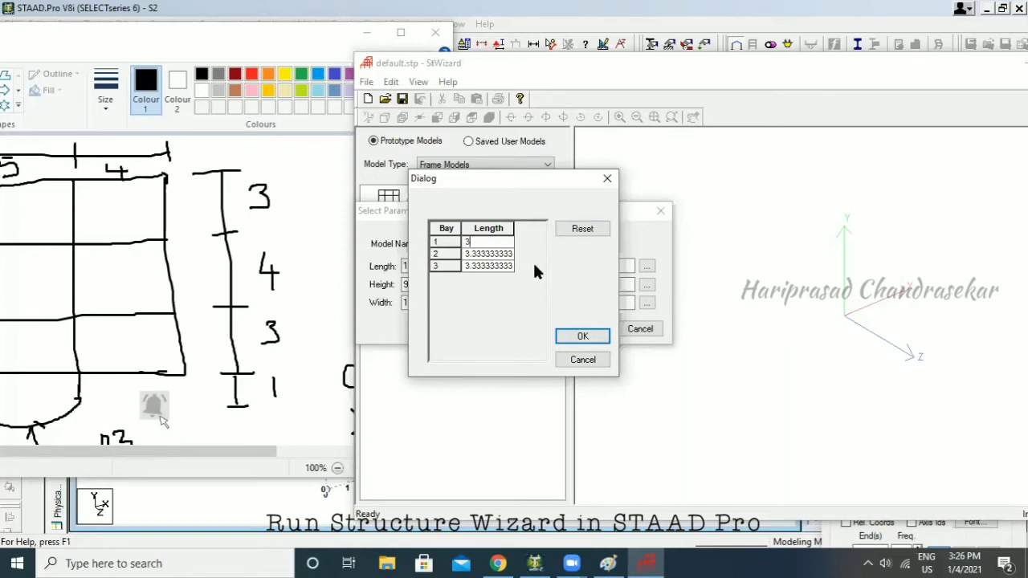
double_click(492, 254)
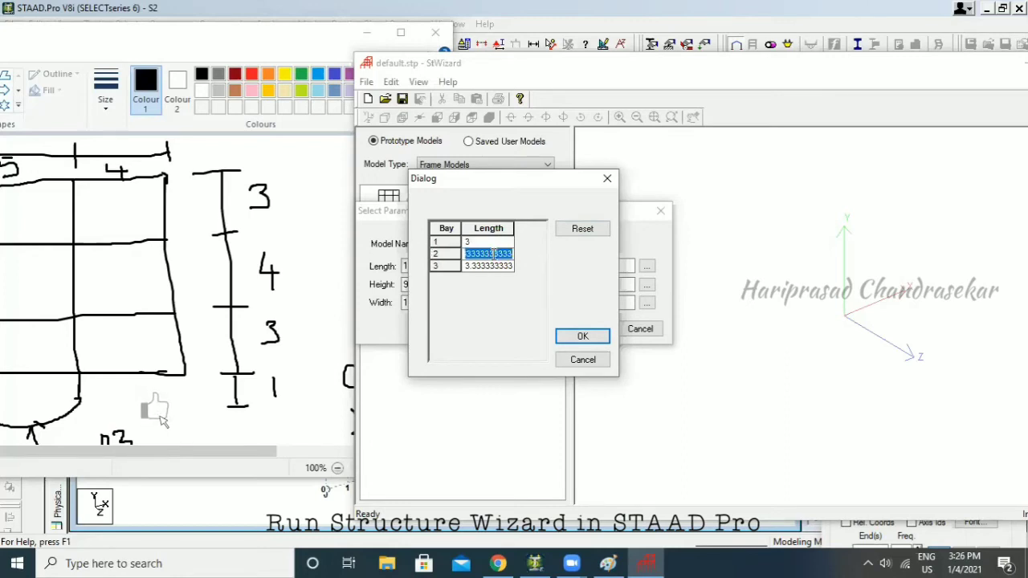
text(4)
double_click(490, 266)
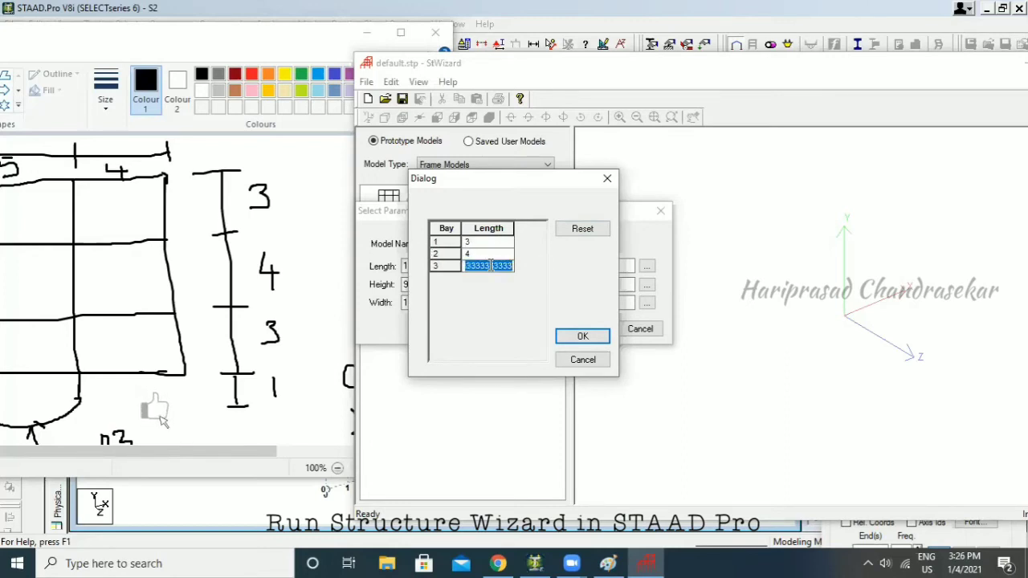
text(6)
click(573, 336)
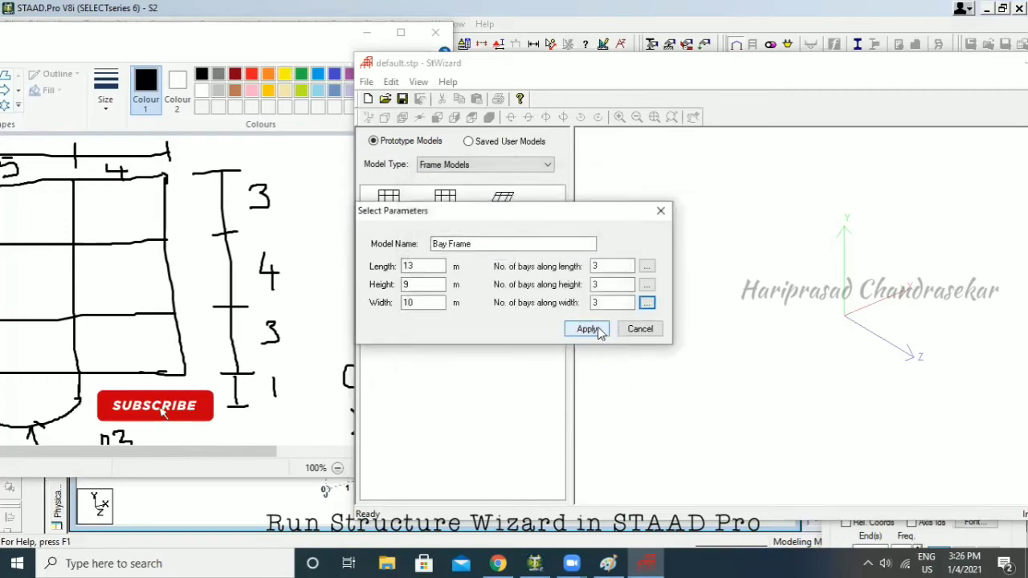
- Apply the Bay Frame parameters, transfer the wizard model into structure S2 and paste it without changing the offset
click(587, 329)
drag(614, 332, 634, 314)
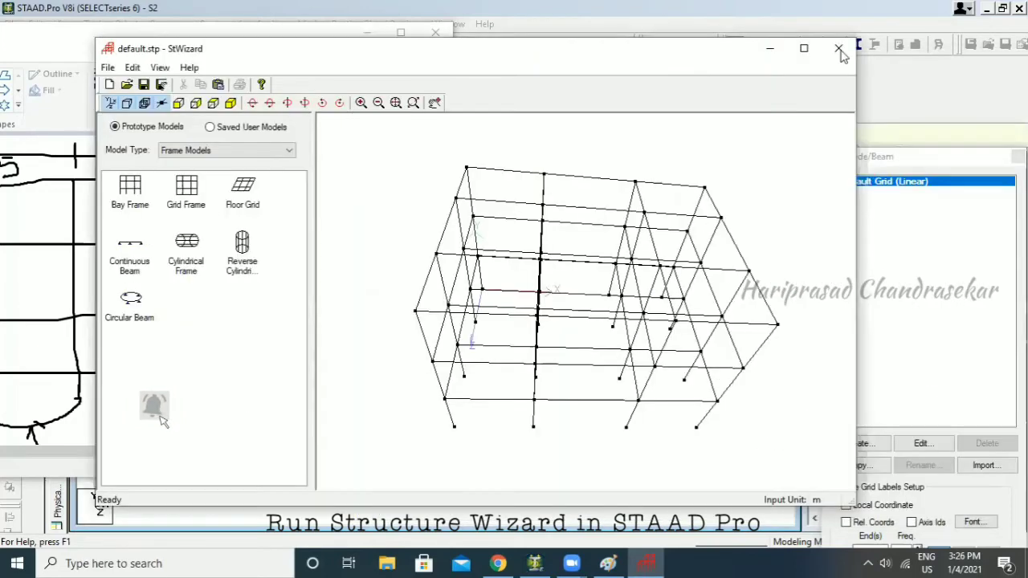
click(841, 46)
key(Return)
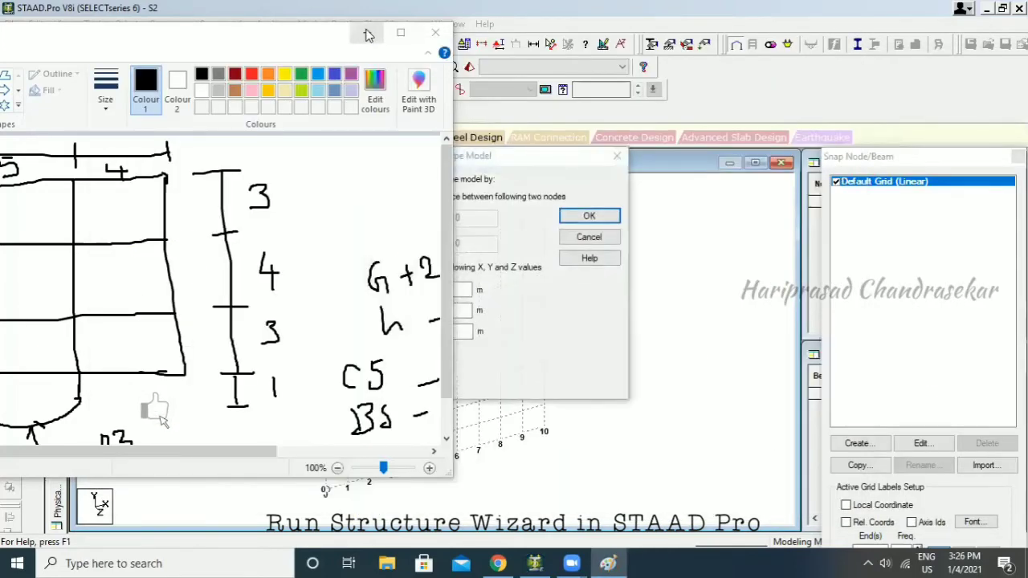
click(366, 32)
click(589, 217)
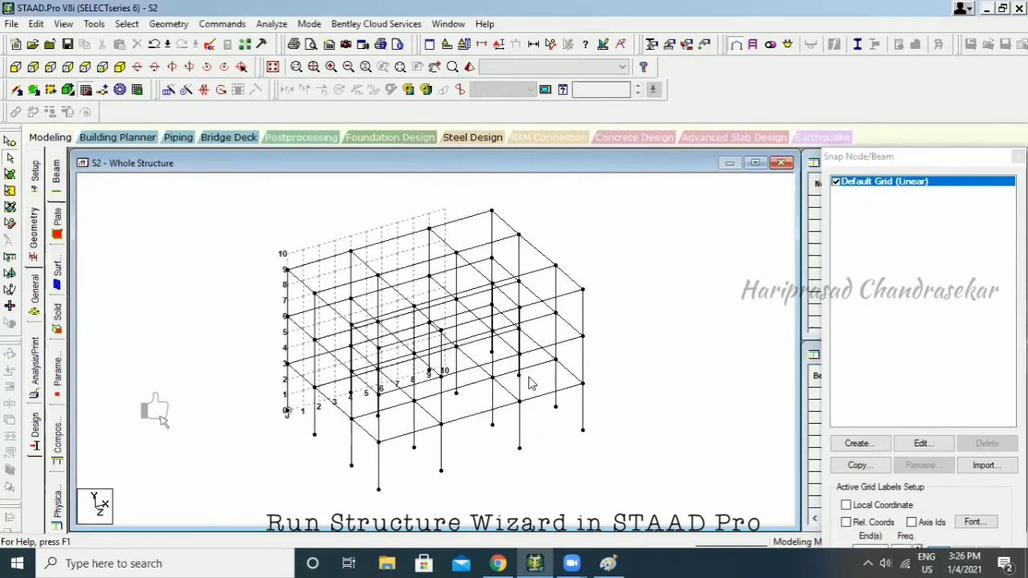
- Check the Paint sketch against the plan view and select the nodes at X = 4 m and 9 m on the Z = 0 edge
click(99, 68)
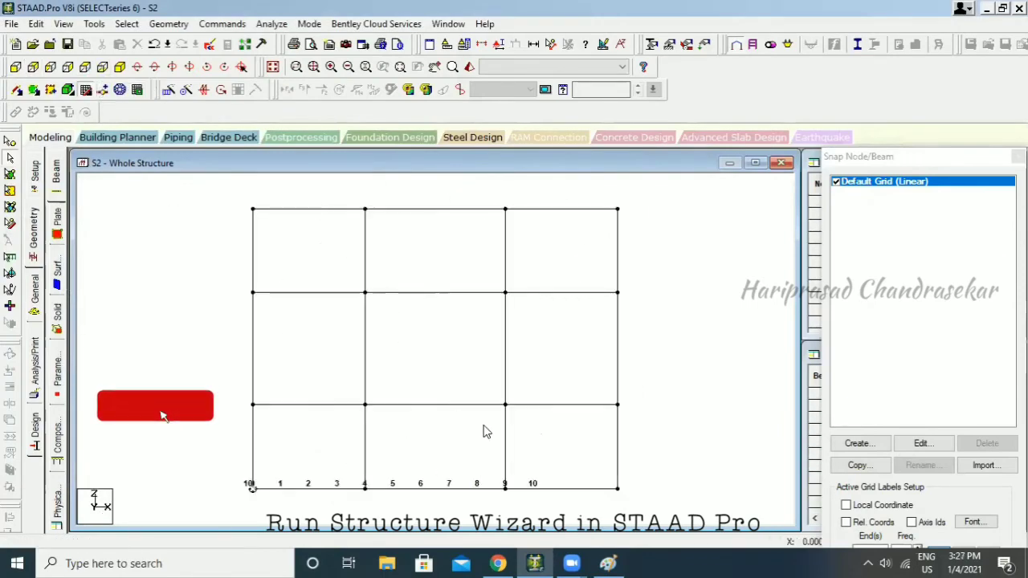
middle_drag(487, 456, 463, 386)
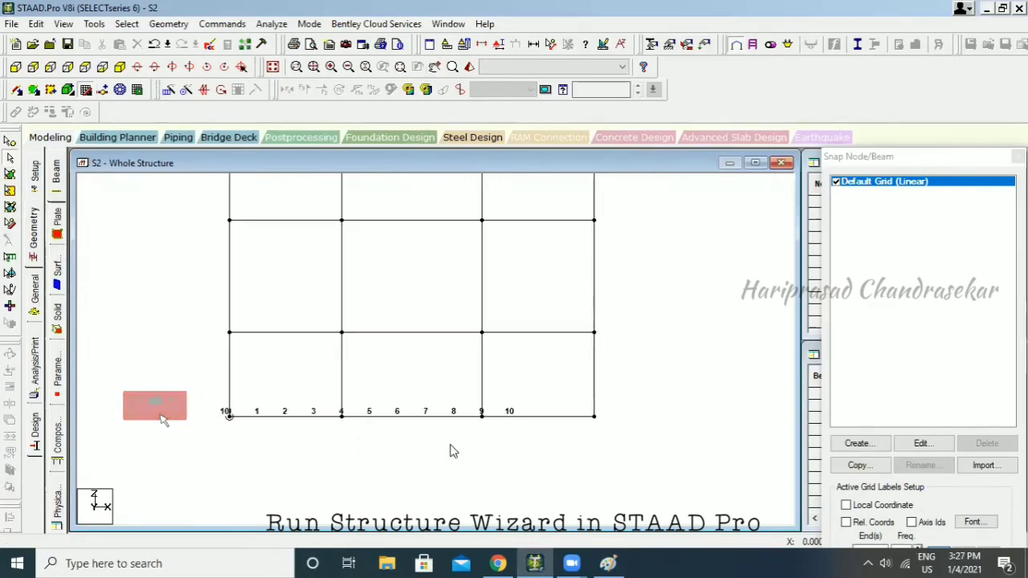
click(610, 562)
click(400, 32)
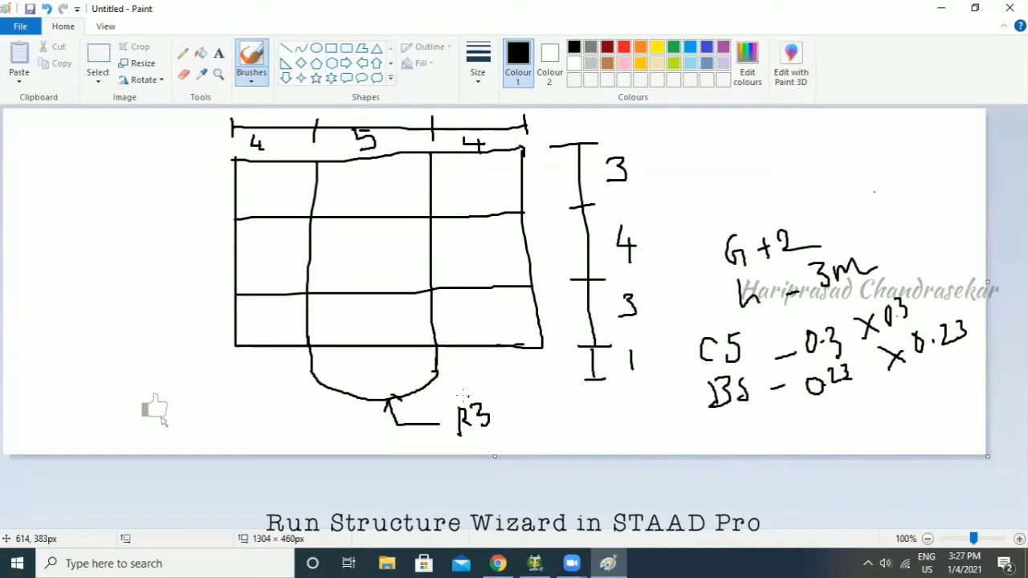
click(535, 564)
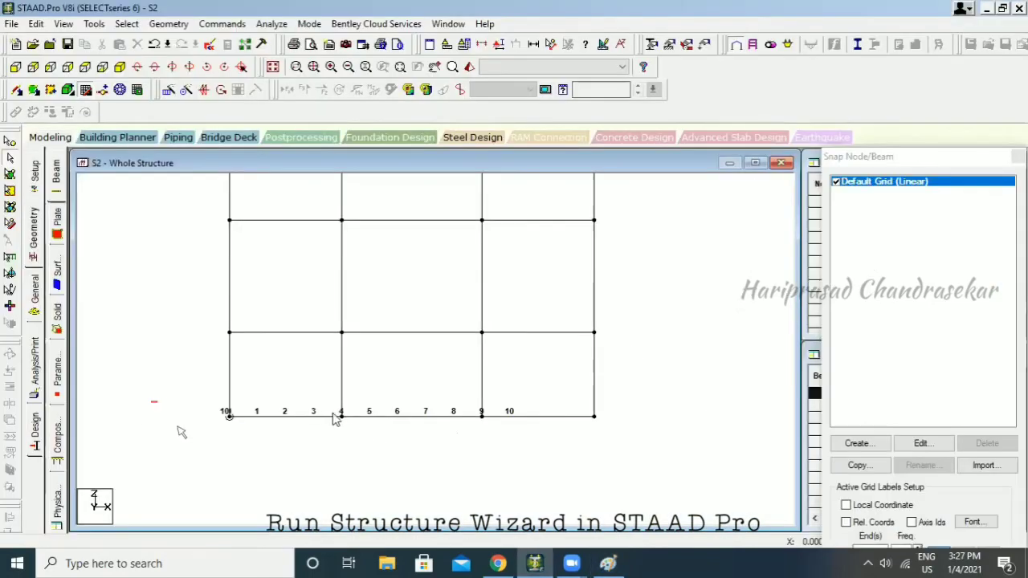
click(10, 141)
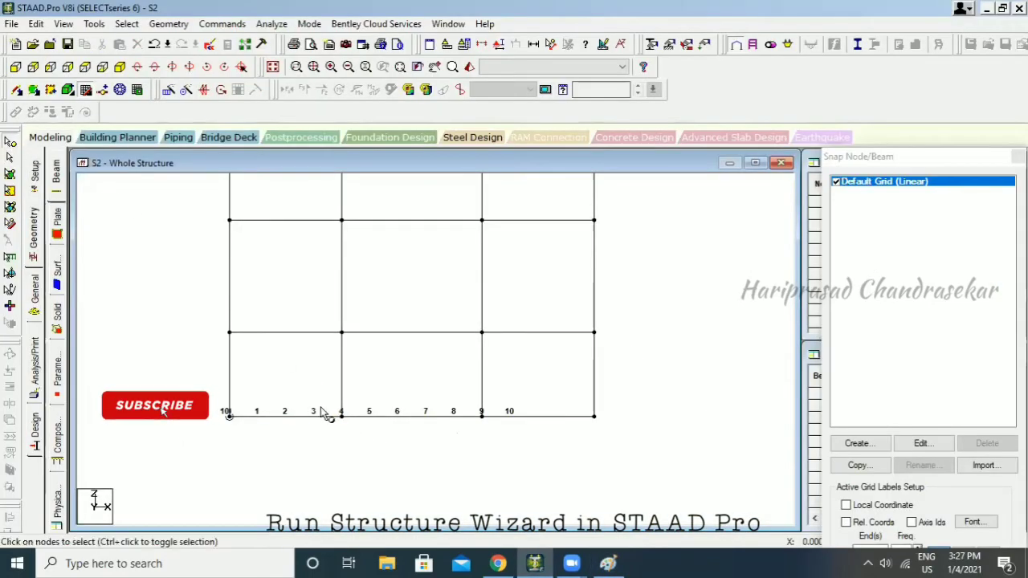
drag(325, 403, 363, 448)
ctrl+click(481, 415)
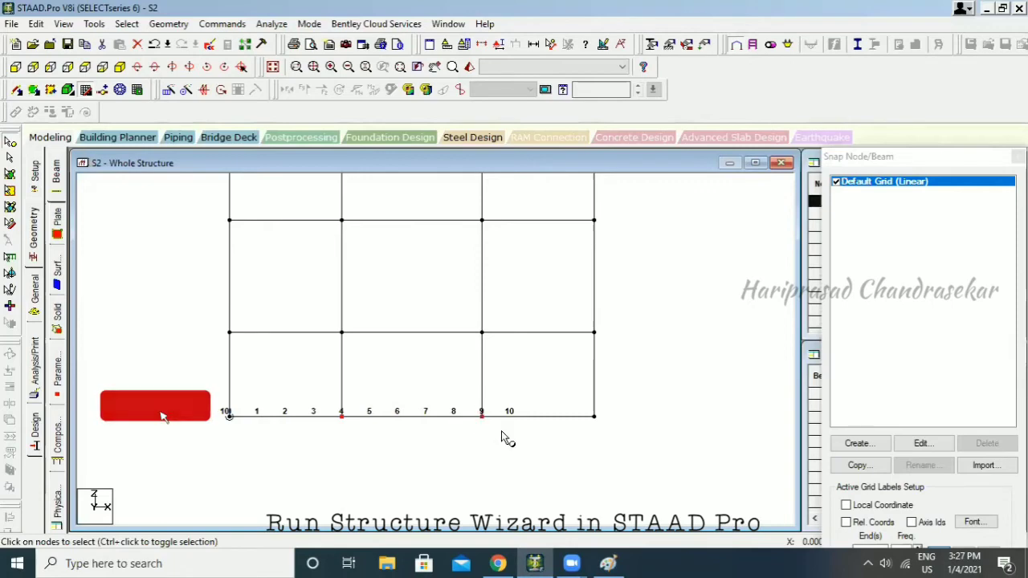
- Copy the selected nodes with Translational Repeat in global Z, one step of -1 m, with Link Steps and Open Base enabled
click(120, 66)
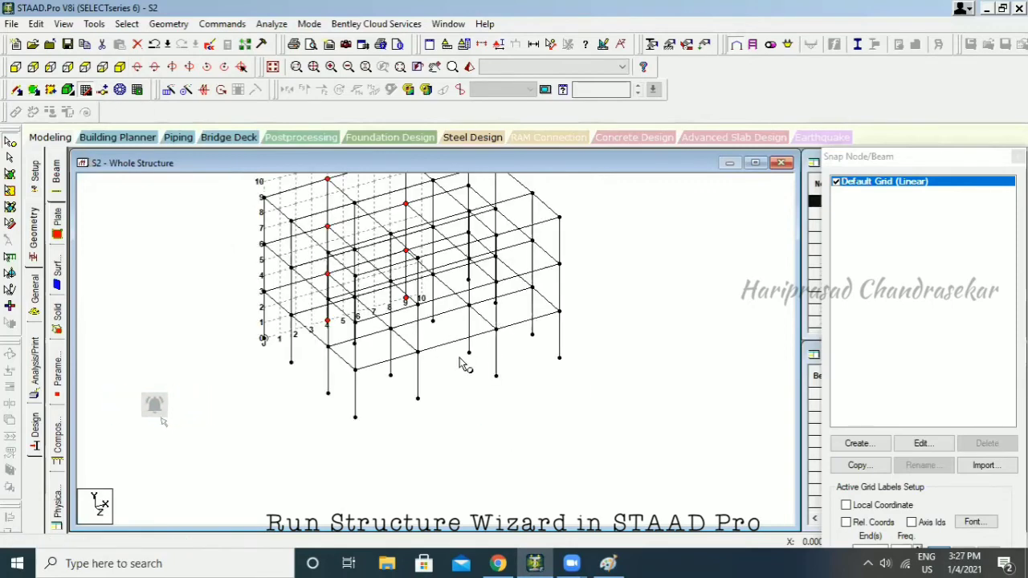
middle_drag(450, 394, 505, 493)
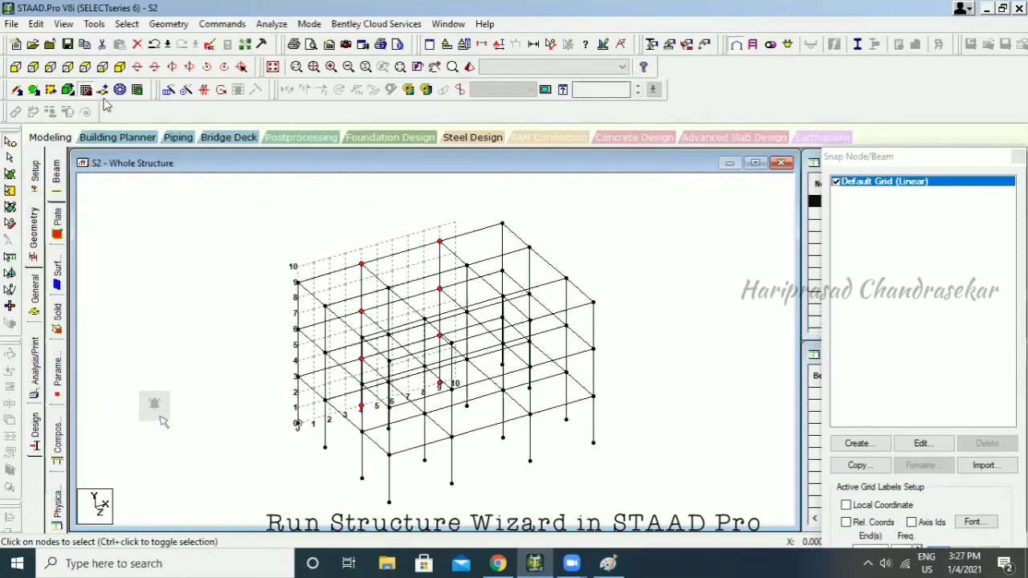
click(102, 67)
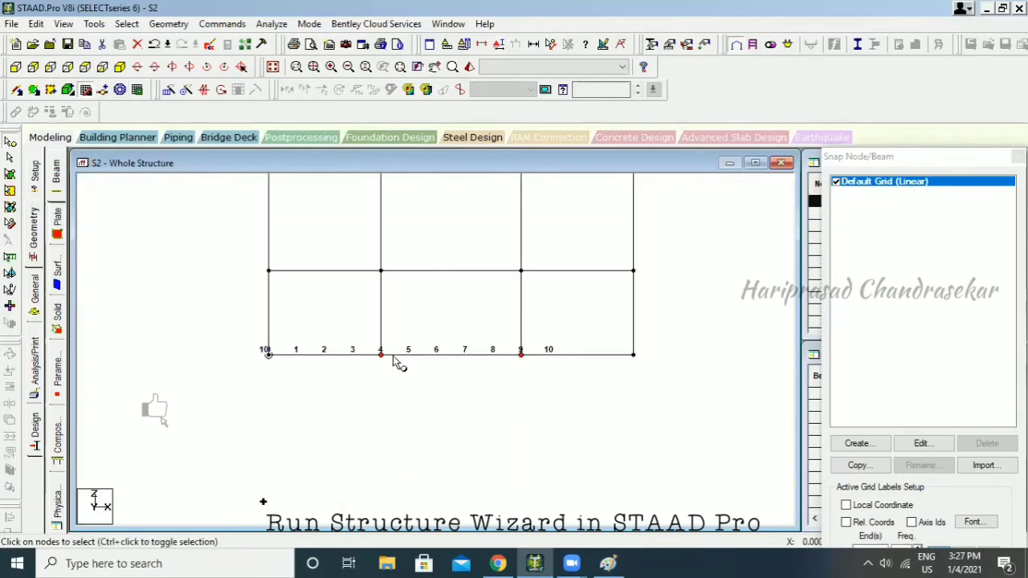
click(169, 90)
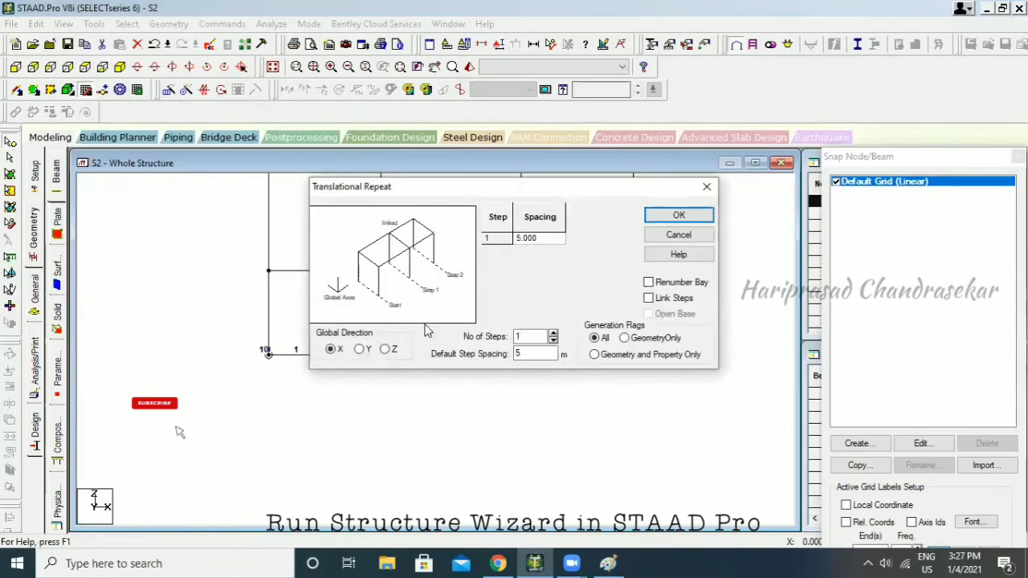
click(387, 348)
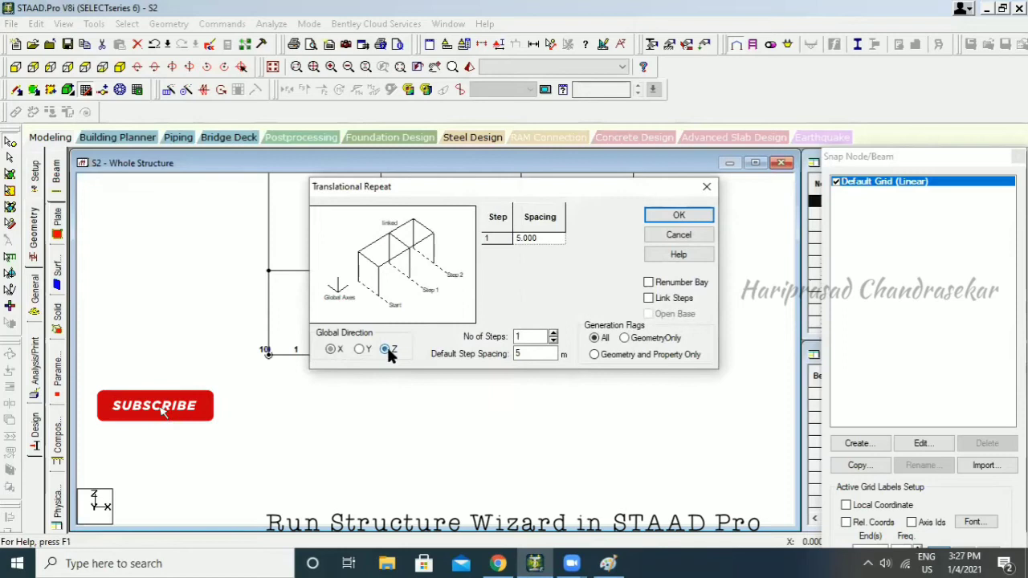
double_click(534, 353)
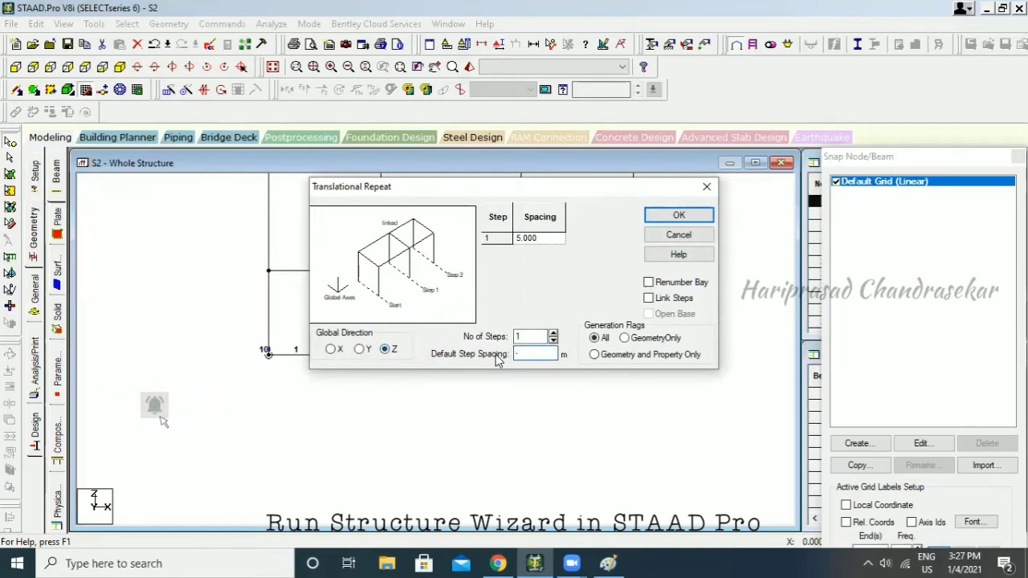
click(657, 307)
click(677, 216)
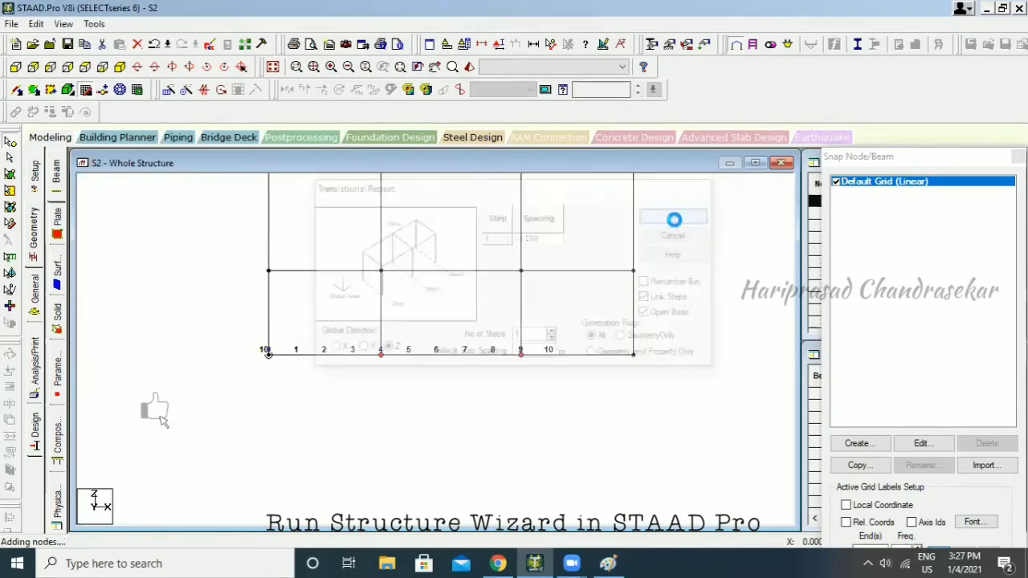
click(120, 68)
click(435, 66)
drag(448, 358, 454, 484)
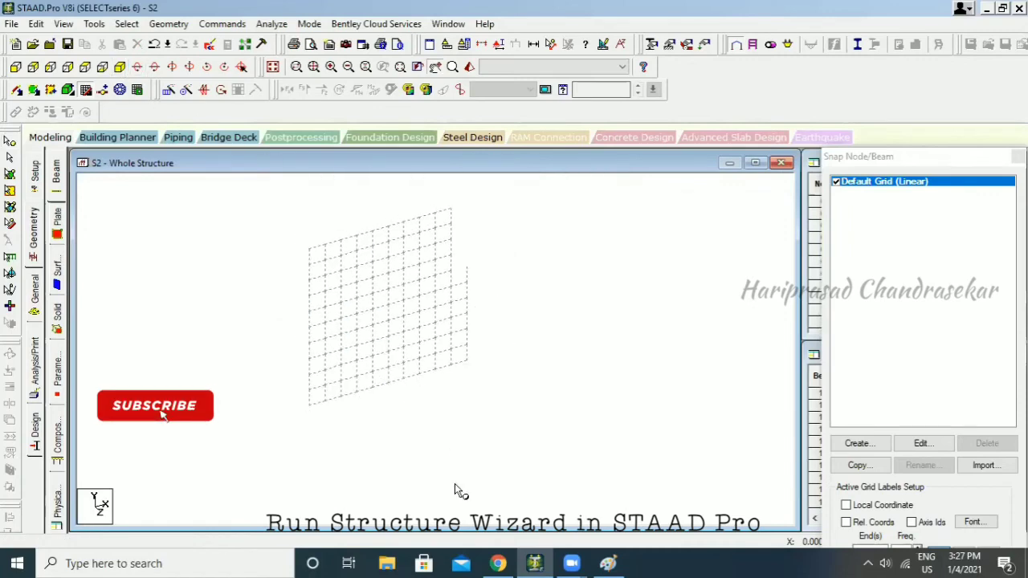
- Examine the frame and its projecting nodes from several angles and in a rendered 3D view
click(220, 89)
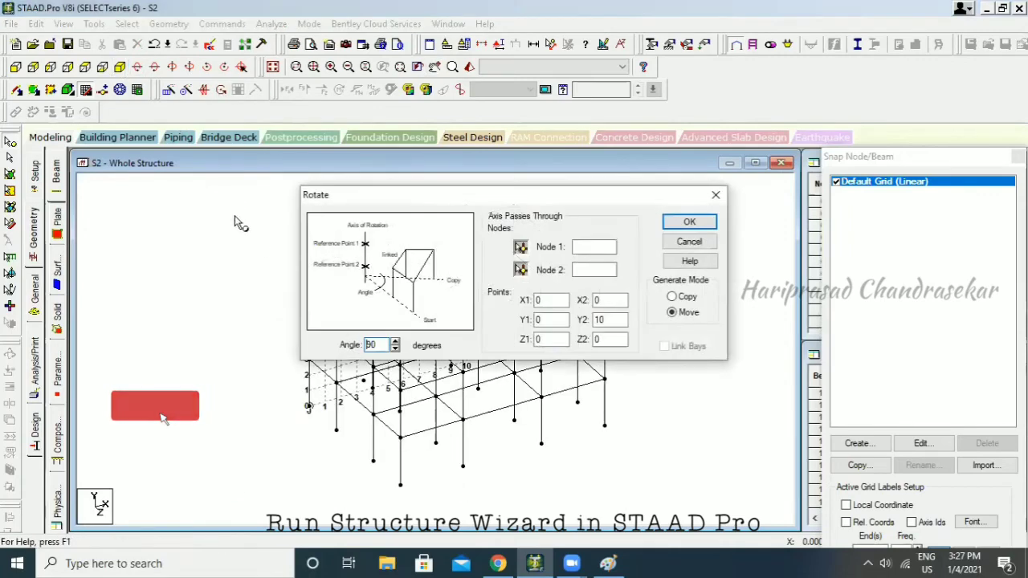
click(715, 193)
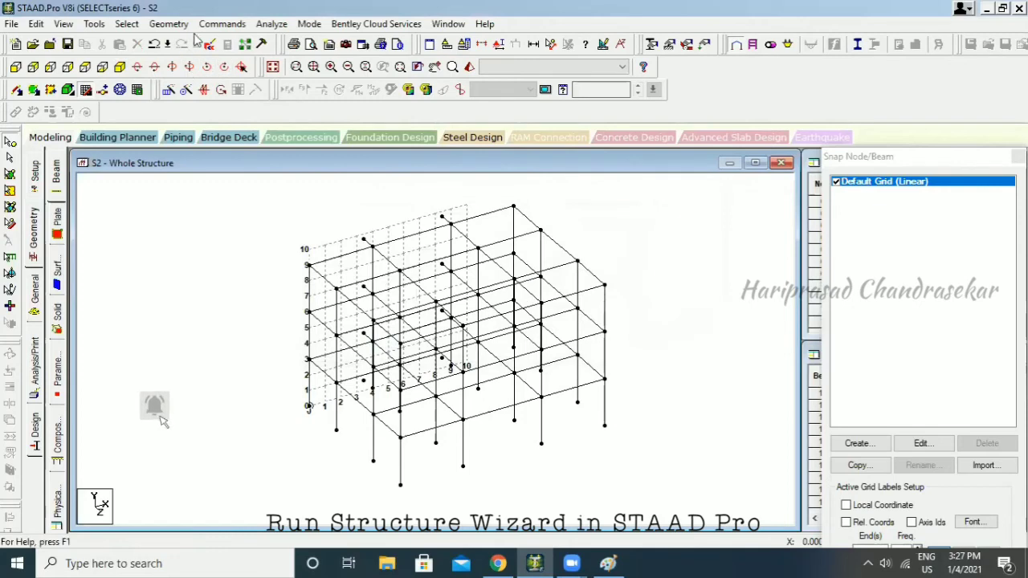
click(189, 66)
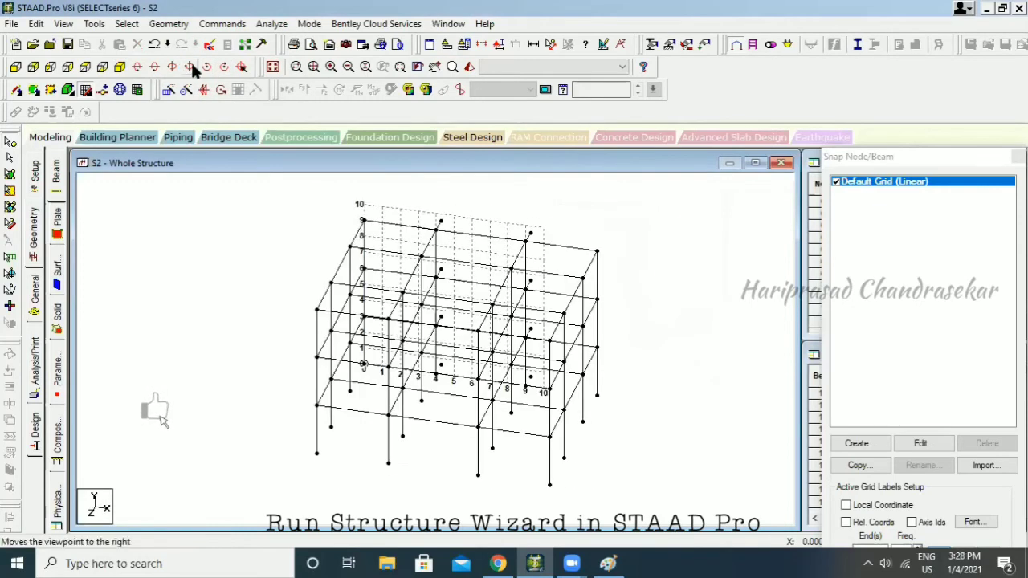
click(190, 68)
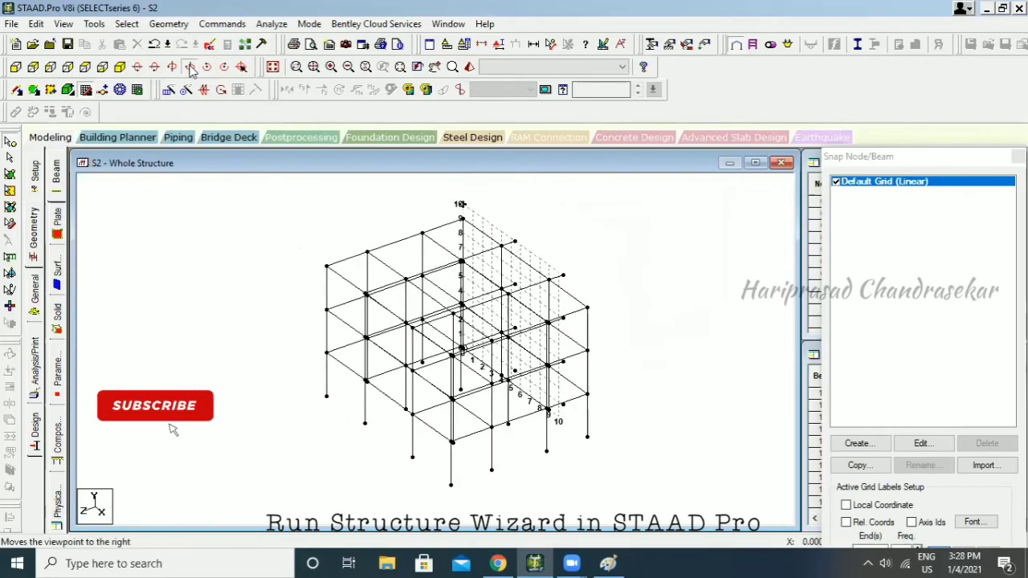
click(191, 68)
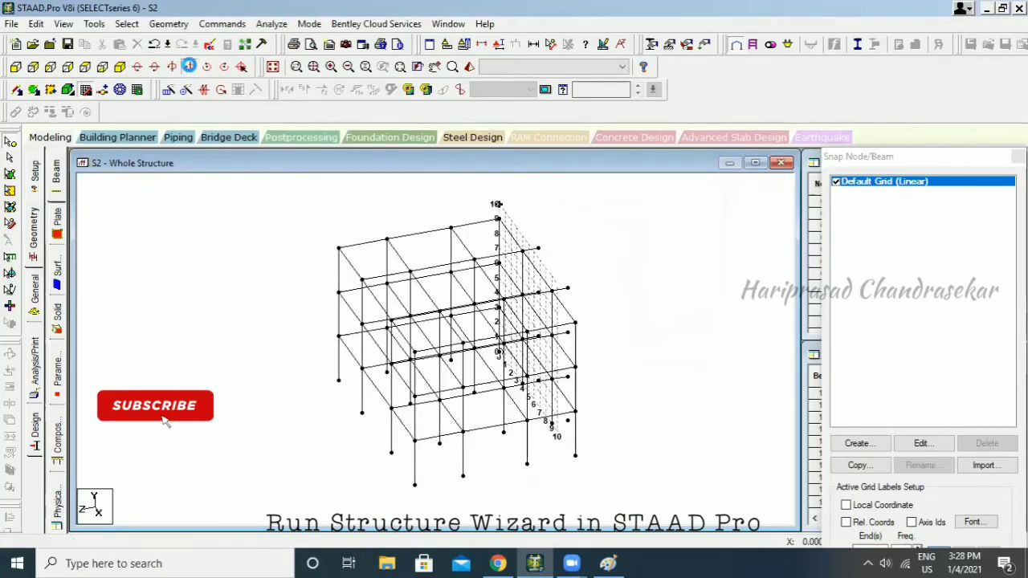
click(178, 68)
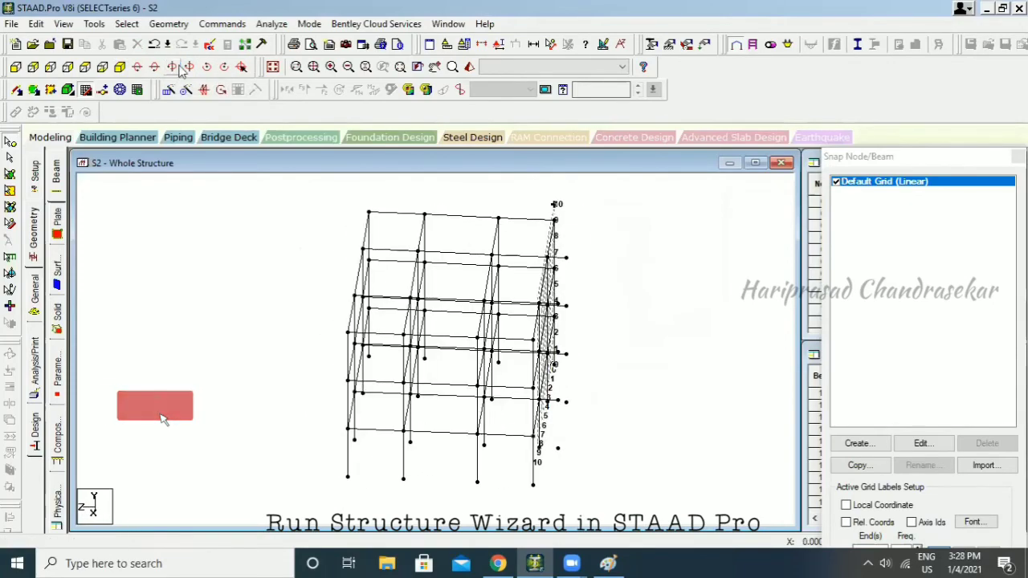
click(178, 71)
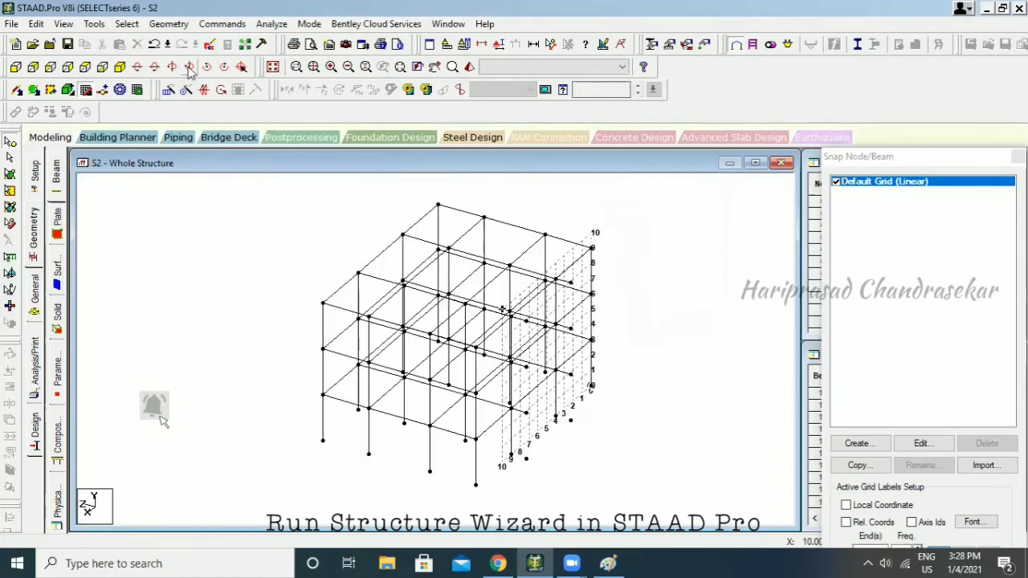
right_click(650, 294)
click(710, 269)
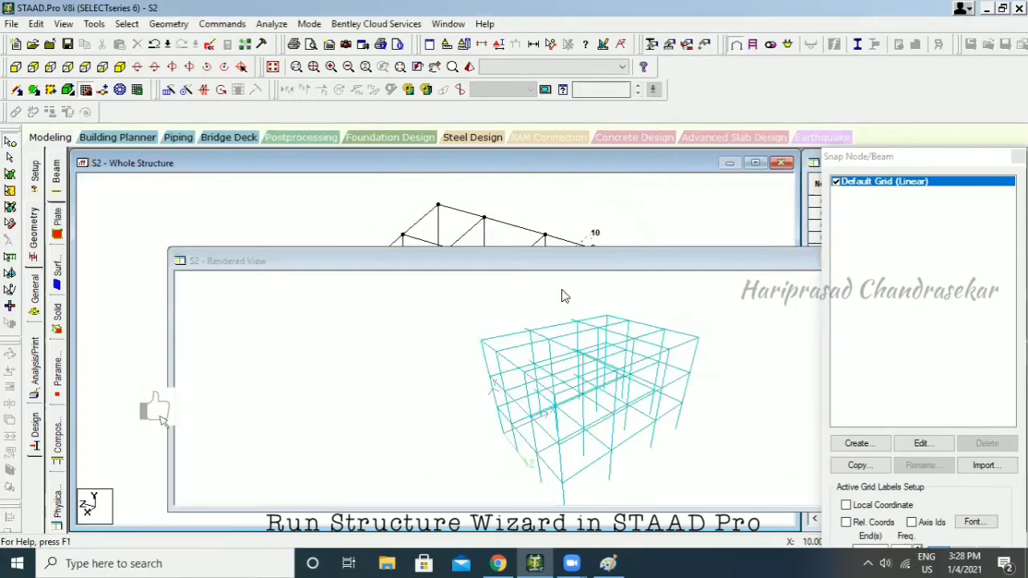
drag(562, 294, 668, 401)
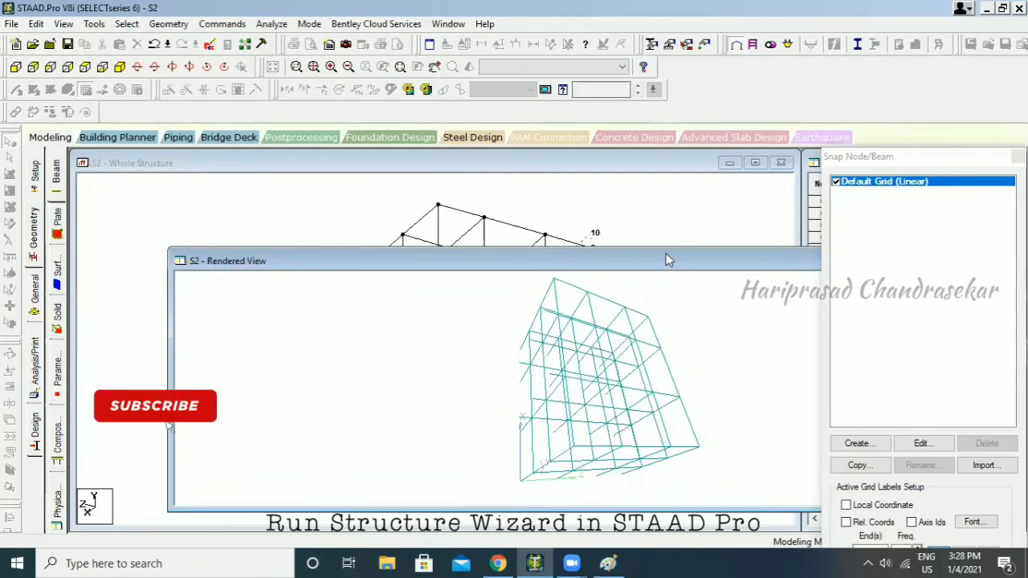
drag(670, 259, 406, 241)
click(307, 176)
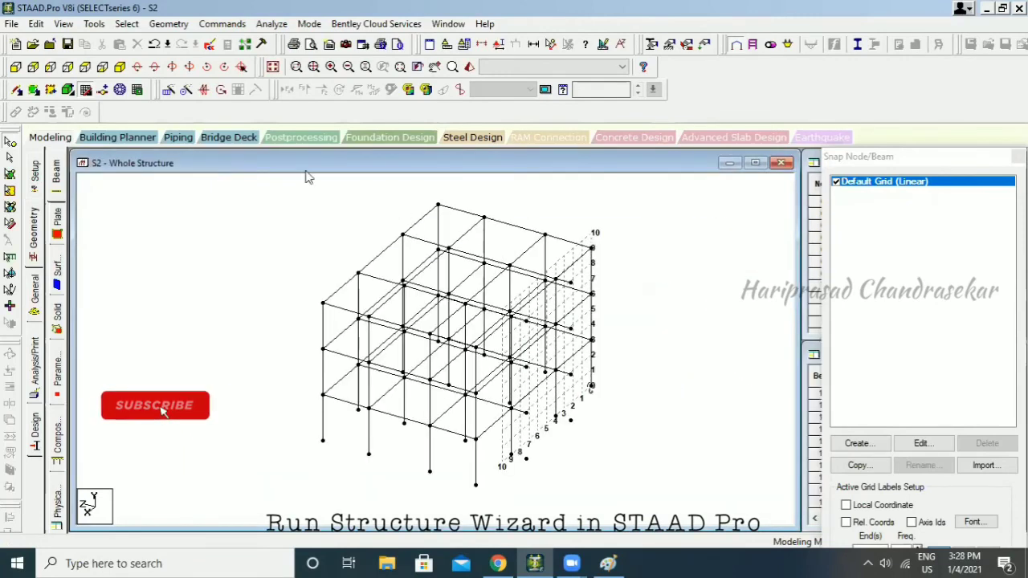
- Add a curved beam in plan between the projecting nodes at X = 4 m and X = 9 m on Z = -1 m
click(107, 71)
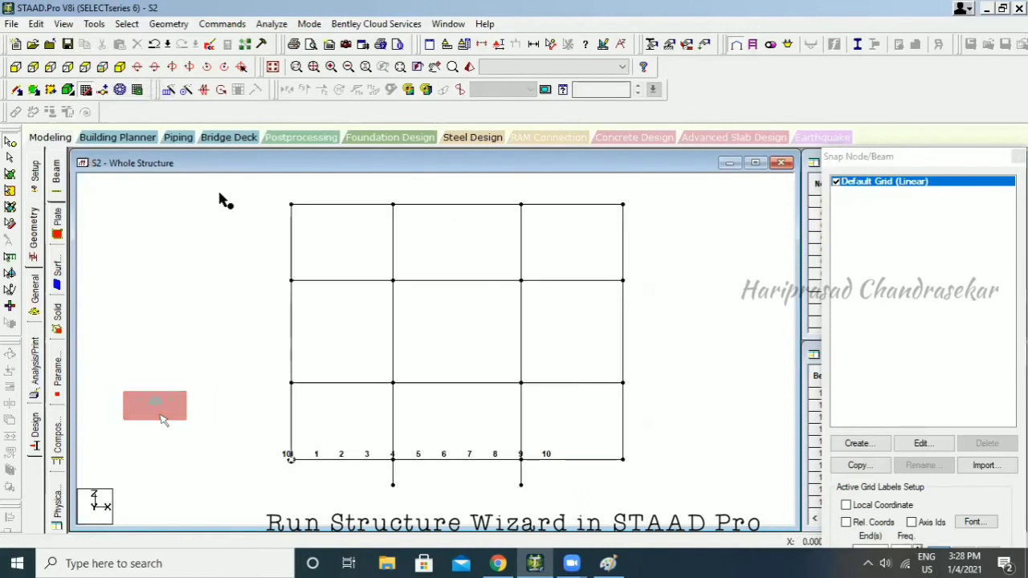
click(18, 94)
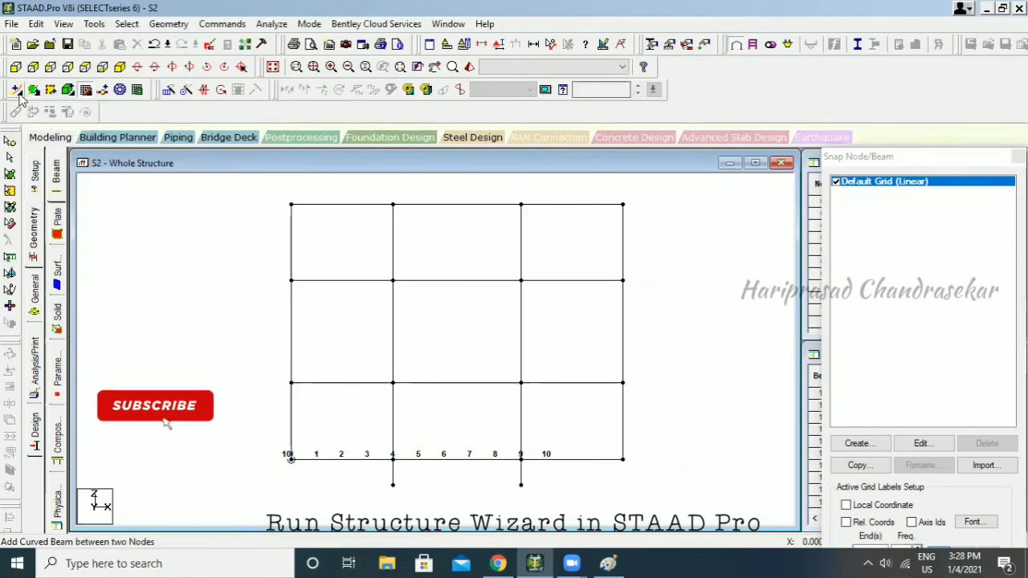
click(168, 23)
mouse_move(265, 93)
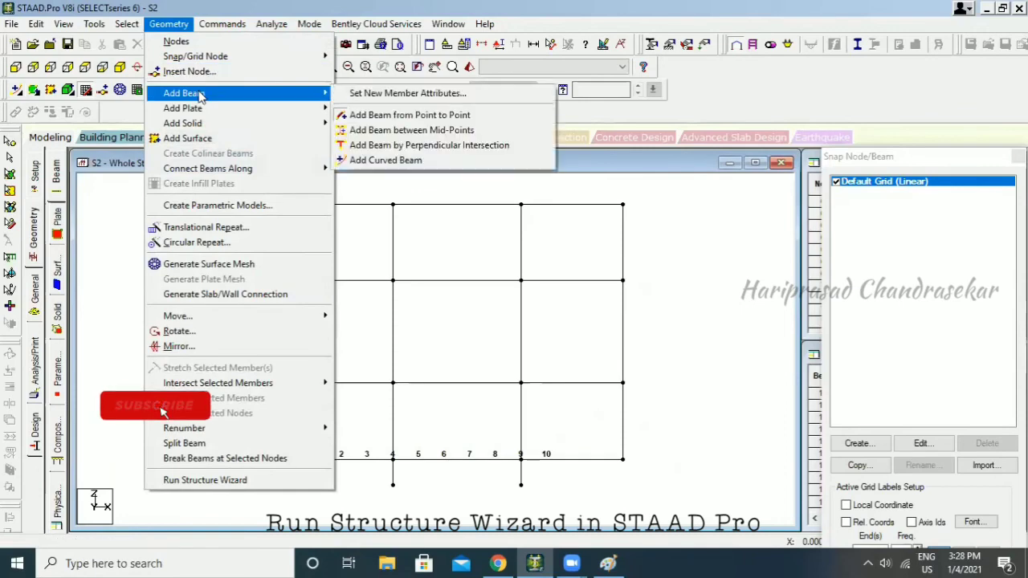
click(388, 164)
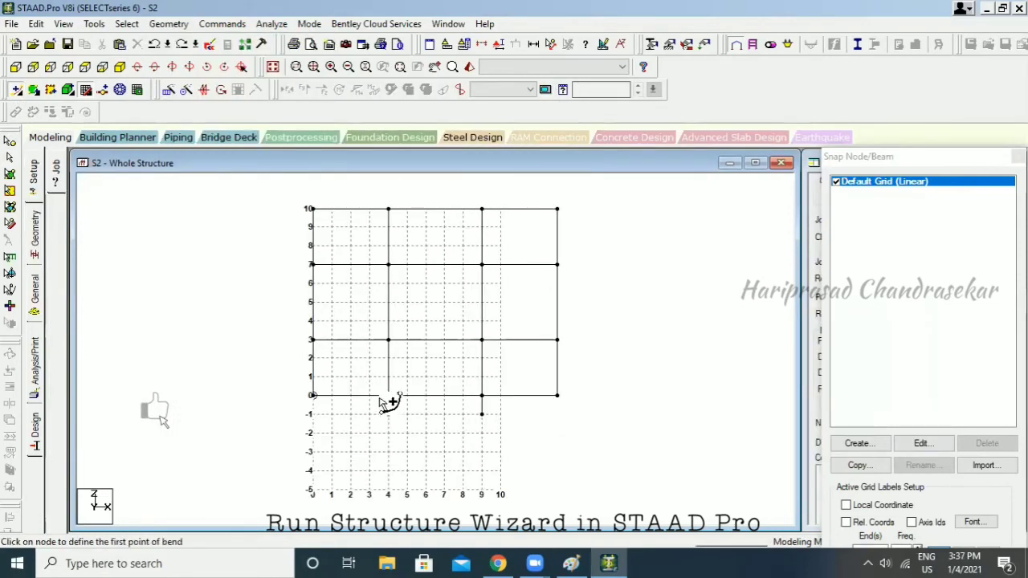
click(387, 414)
click(482, 414)
click(482, 415)
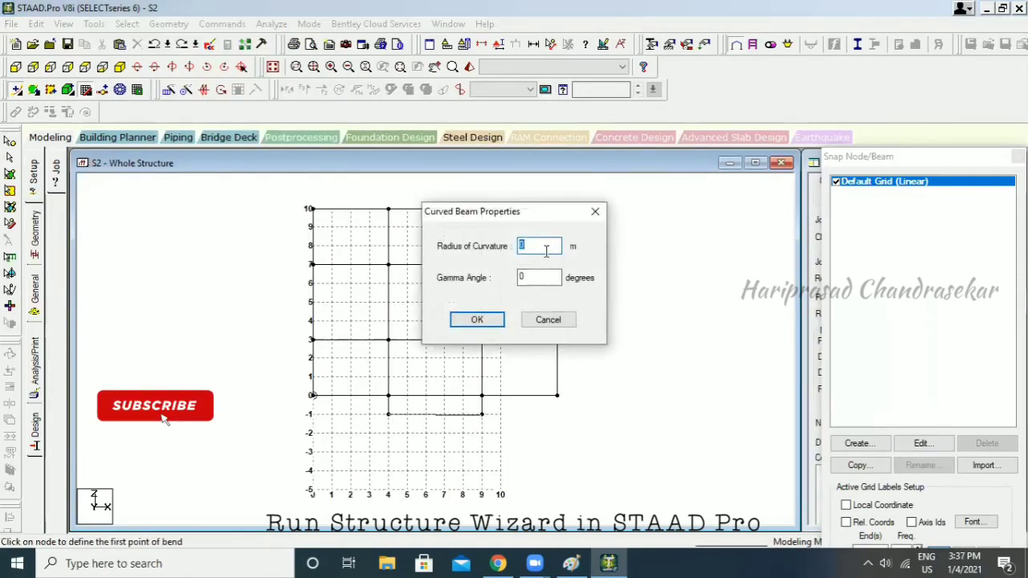
- Give the curved beam a 3 m radius of curvature and a gamma angle of 270 degrees
text(3)
key(Tab)
text(270)
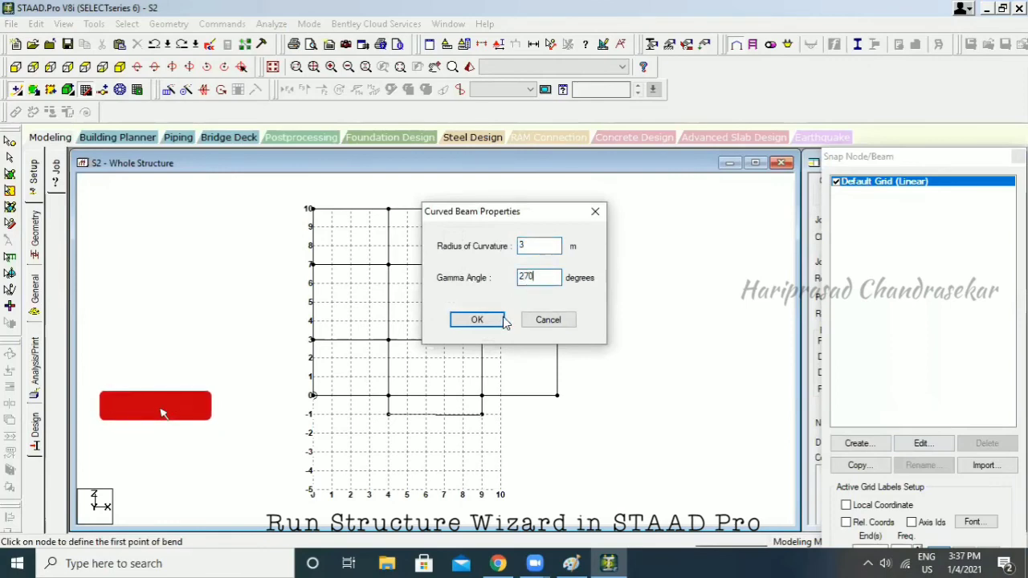
click(477, 319)
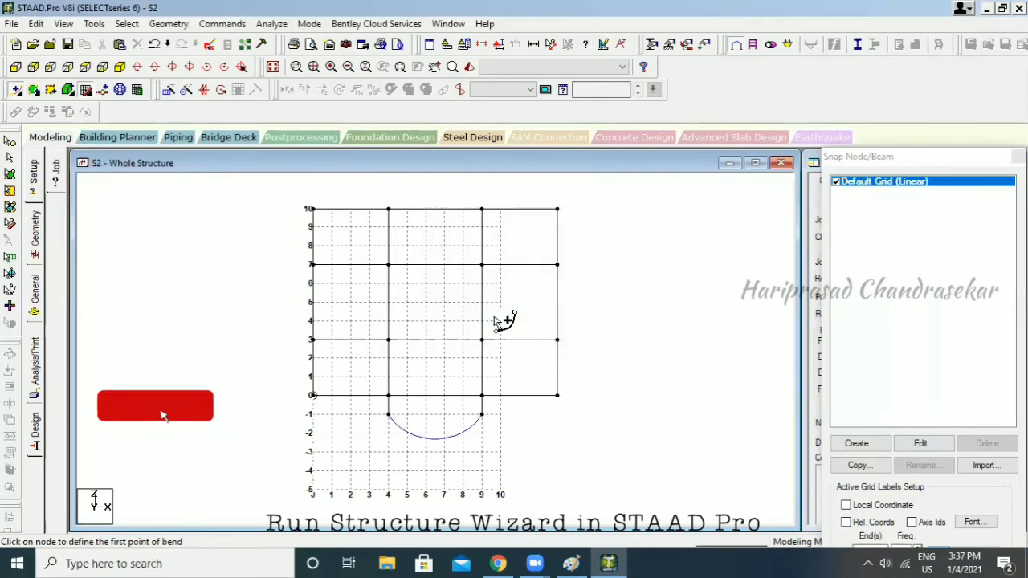
click(120, 67)
key(Escape)
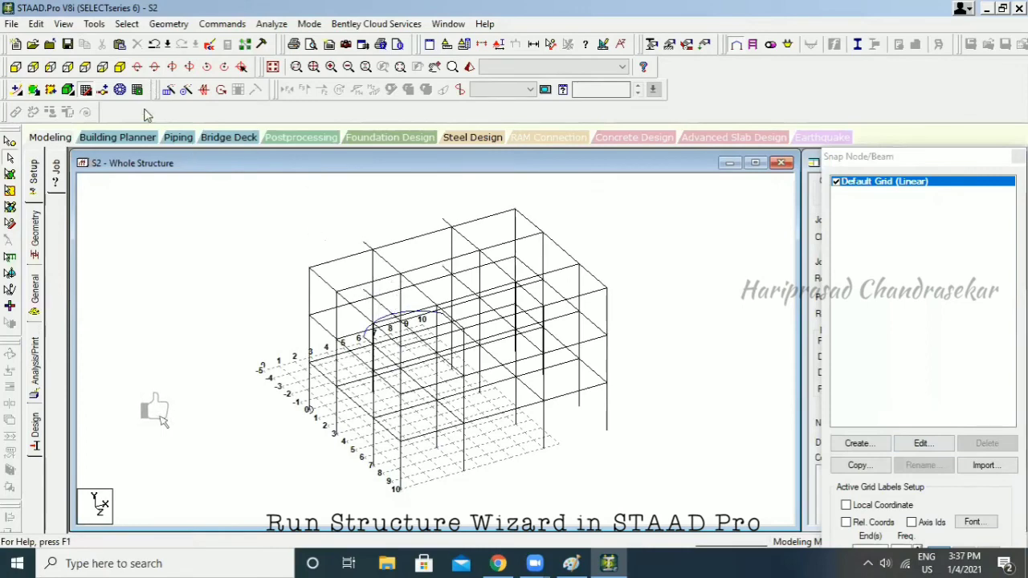
- Extend the default X-Z grid by setting 5 left construction lines along X
click(101, 66)
middle_drag(426, 427, 464, 353)
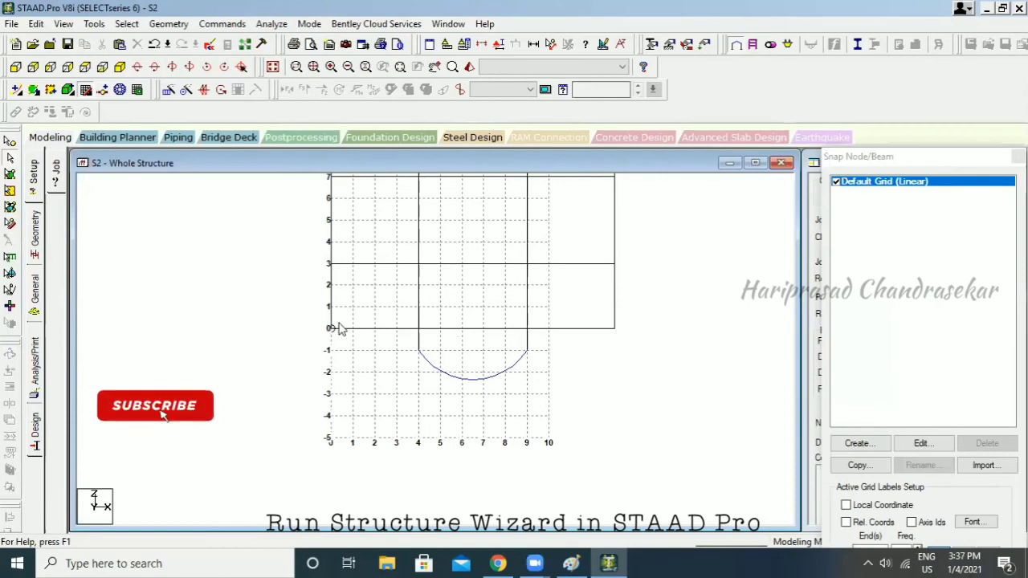
click(921, 443)
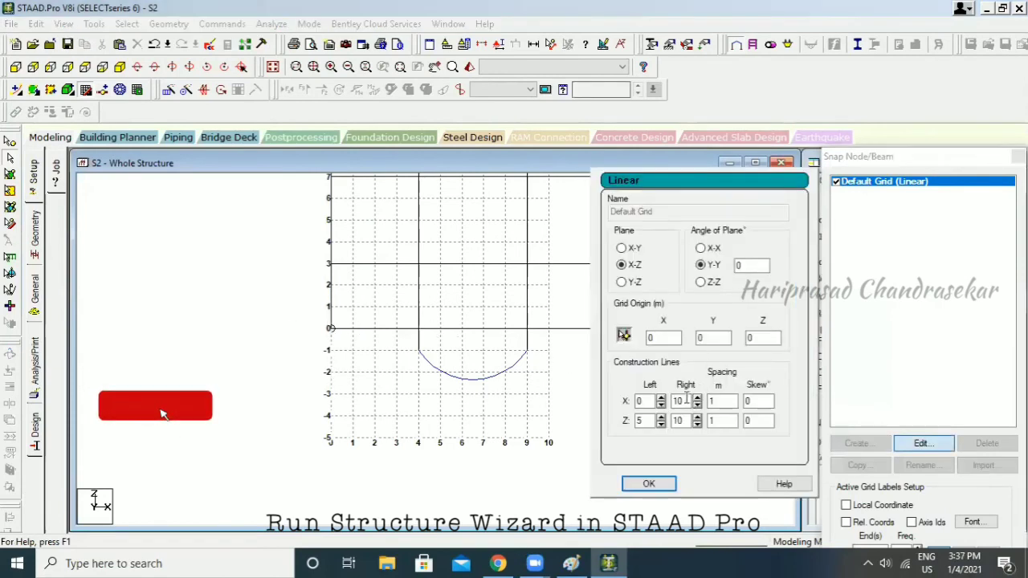
double_click(642, 401)
text(5)
click(659, 482)
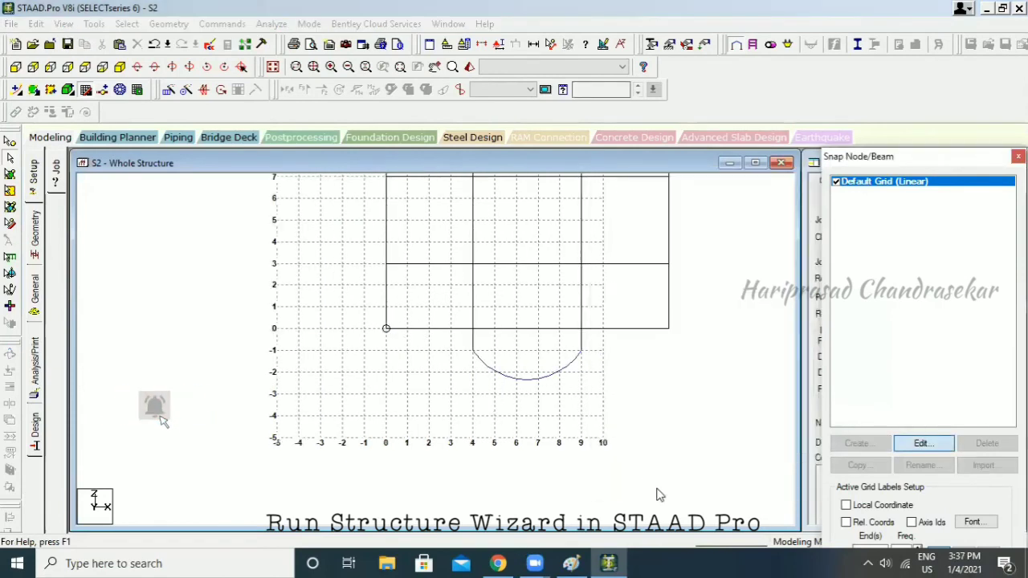
- Select the curved beam and copy it with Translational Repeat in global Y, using 2 steps at 3 m spacing
middle_drag(399, 374, 385, 431)
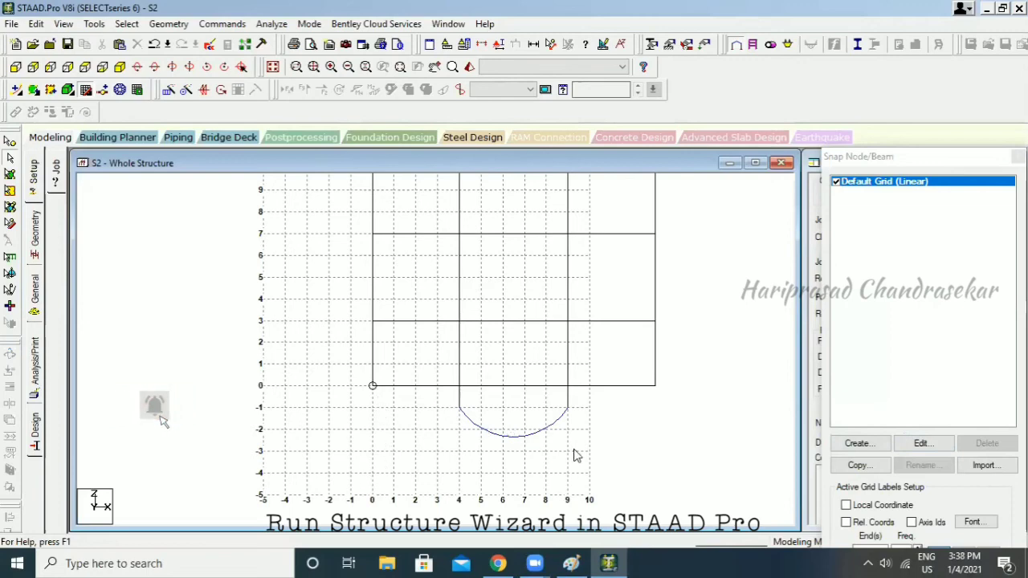
middle_drag(640, 332, 584, 281)
scroll(570, 313, down, 1)
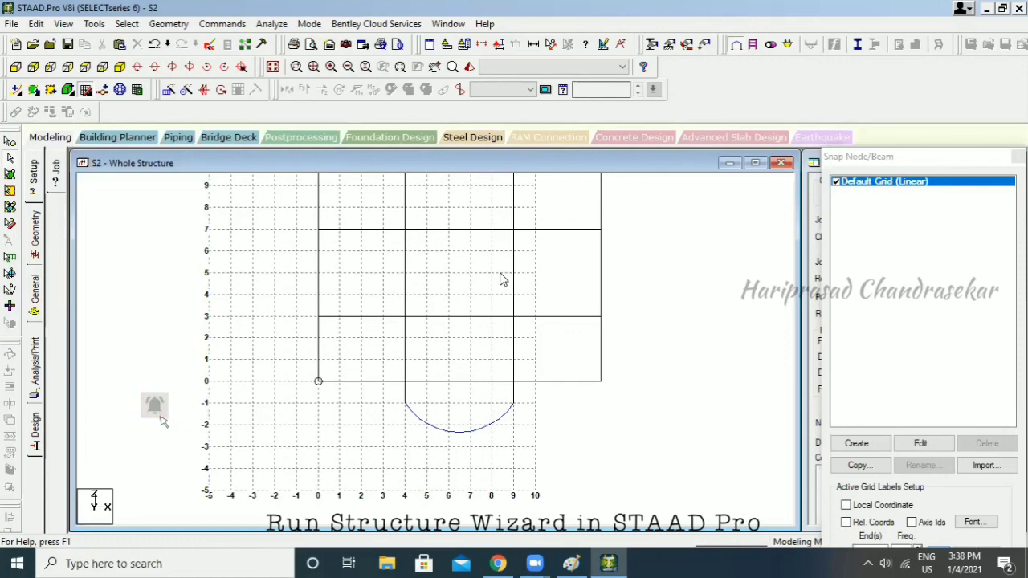
middle_drag(504, 277, 519, 315)
scroll(509, 358, down, 1)
click(501, 451)
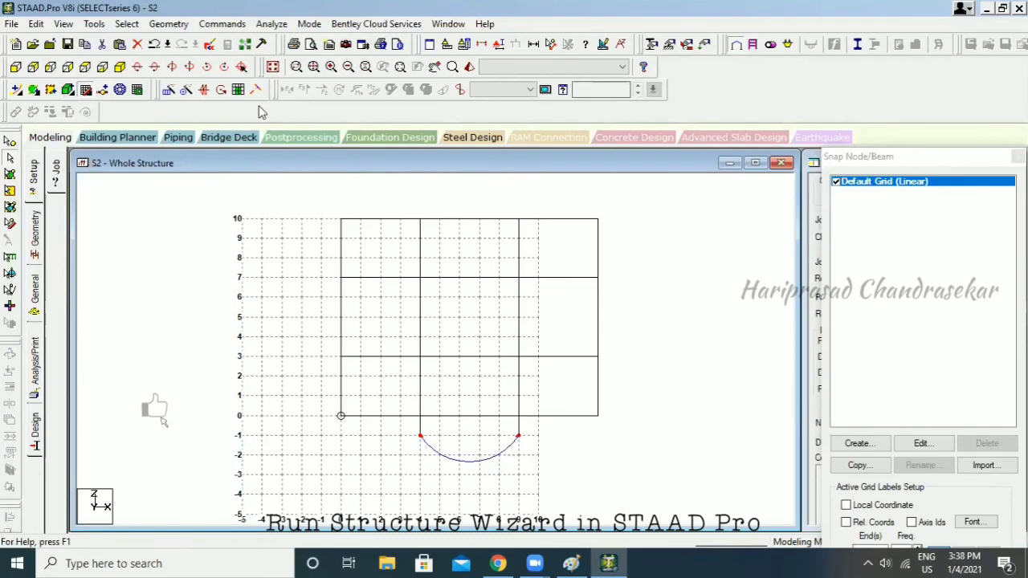
click(167, 90)
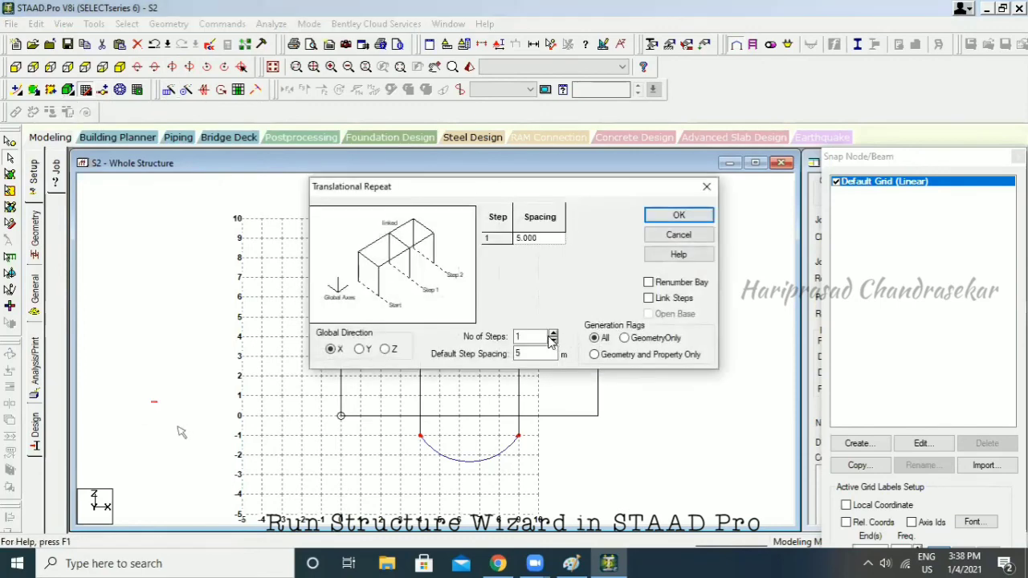
click(553, 334)
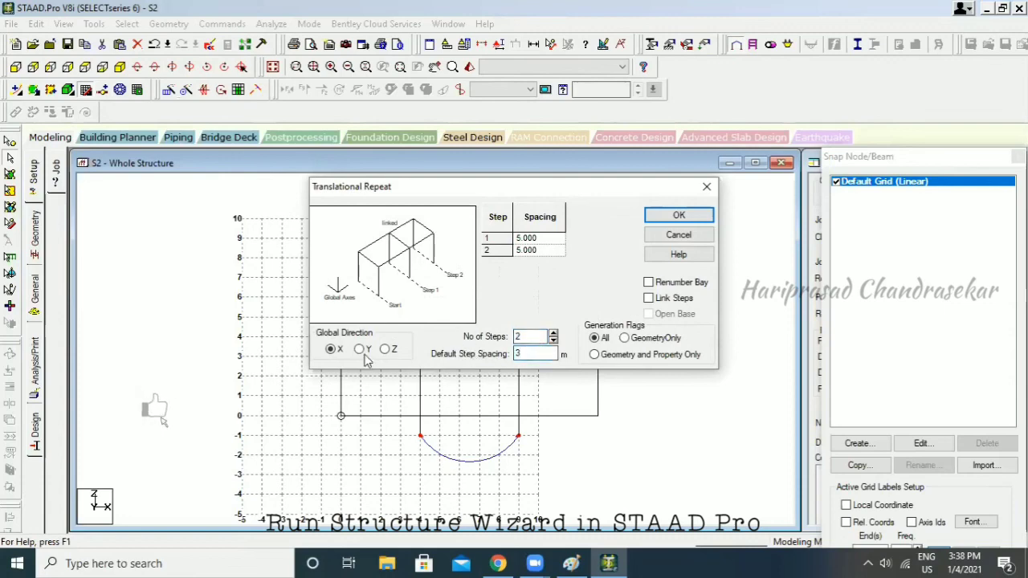
click(678, 215)
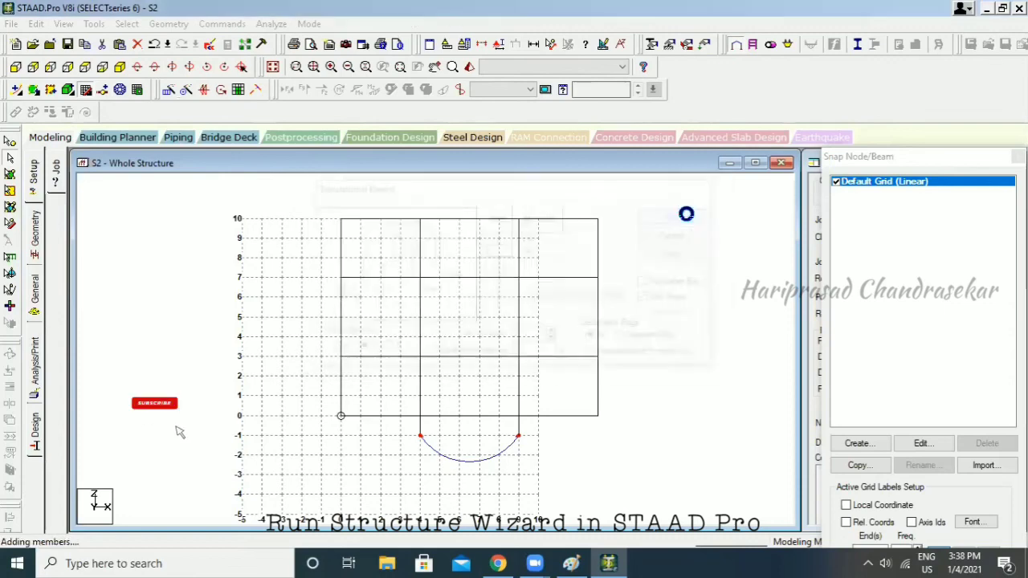